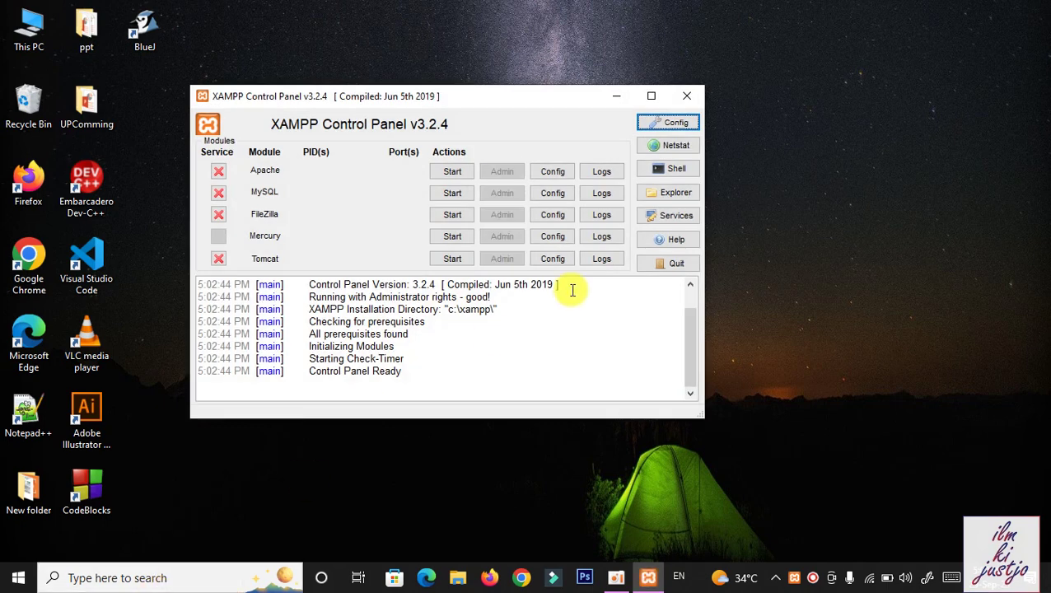
Start the Apache and MySQL servers in XAMPP, close the control panel, and launch Chrome
click(455, 172)
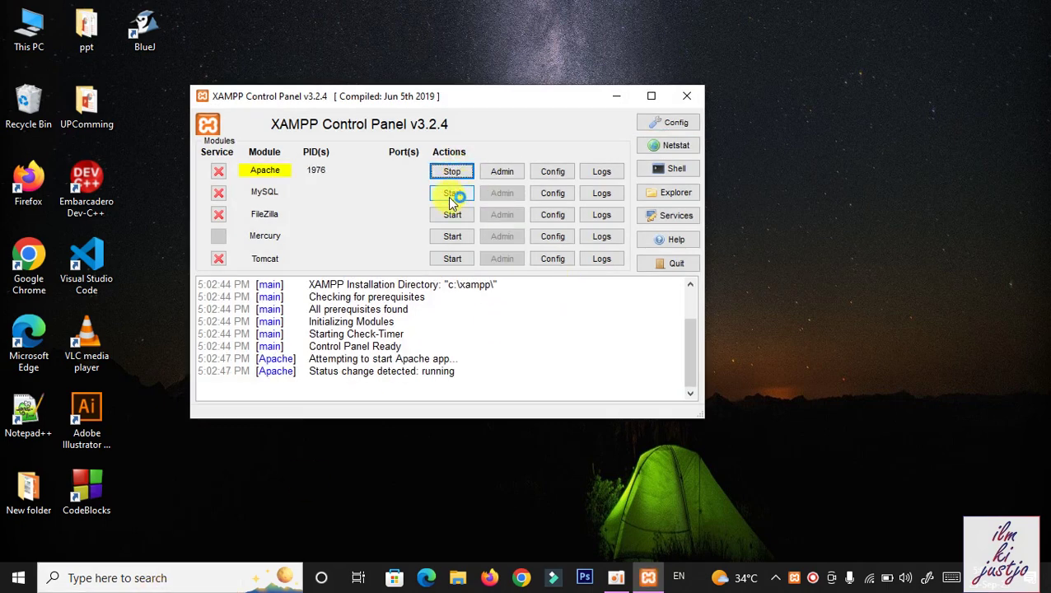
click(453, 194)
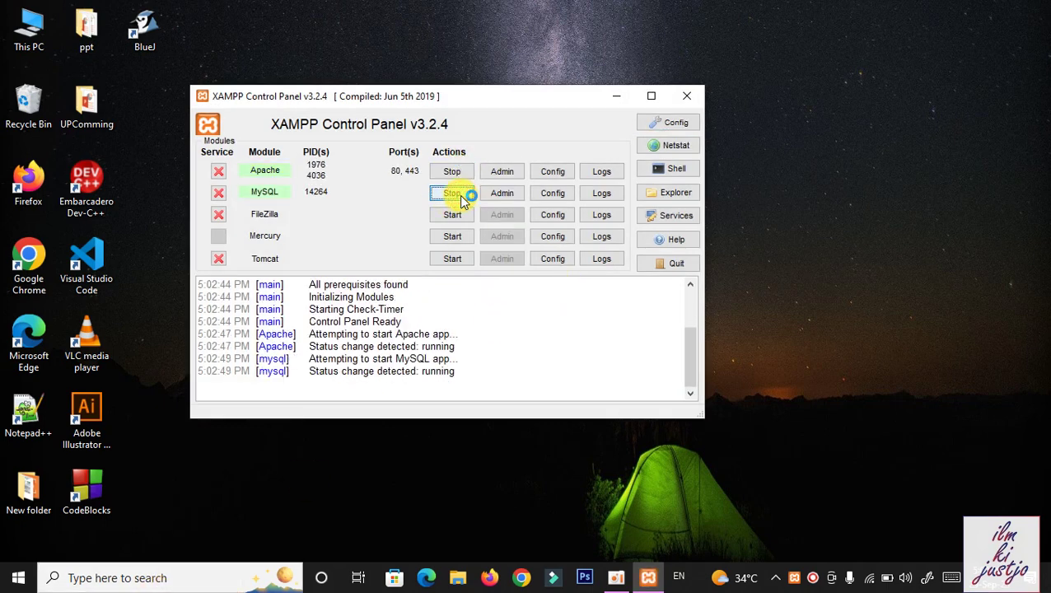
click(689, 97)
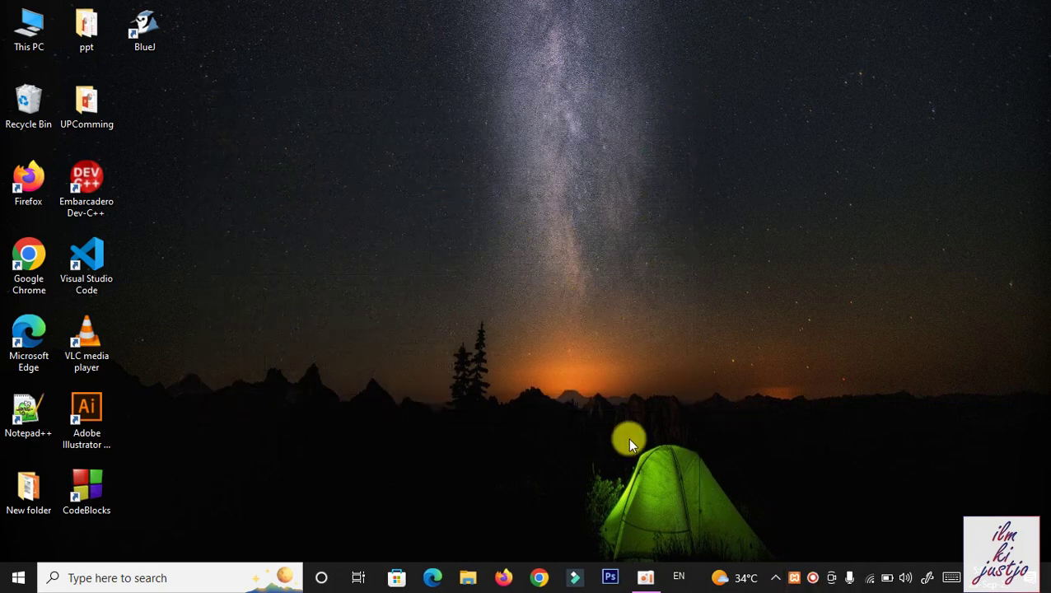
click(794, 578)
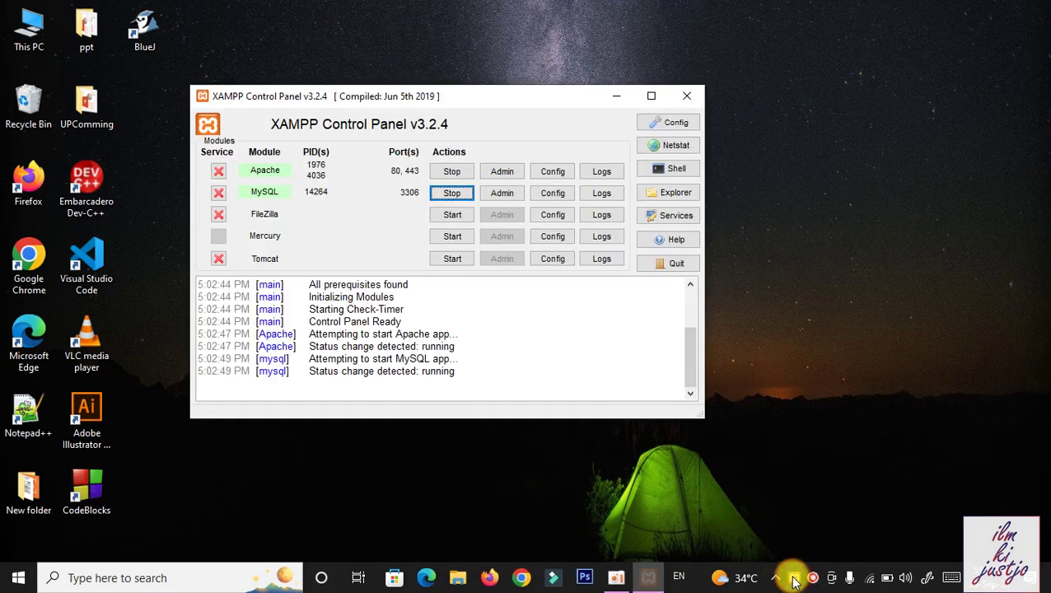
click(688, 99)
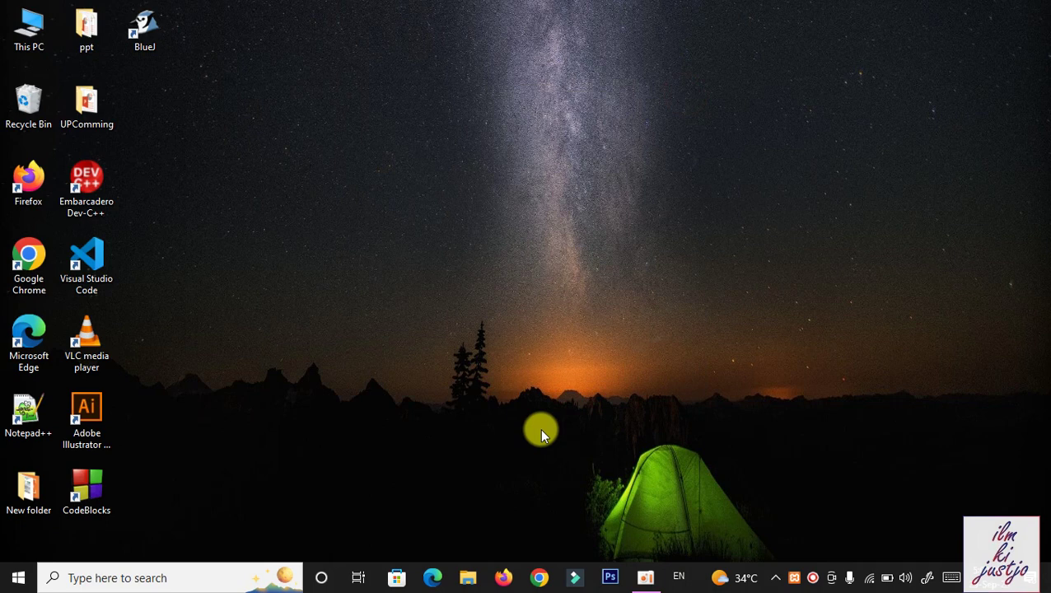
click(539, 578)
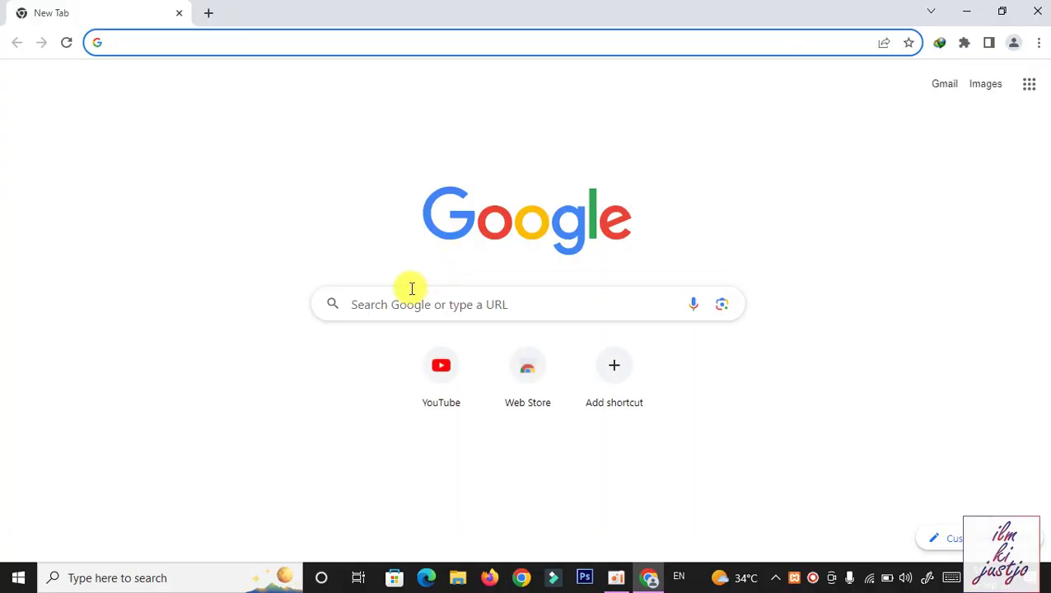
Load localhost/wordpress and scroll the RFood front page showing the Hello world! post
text(localhost)
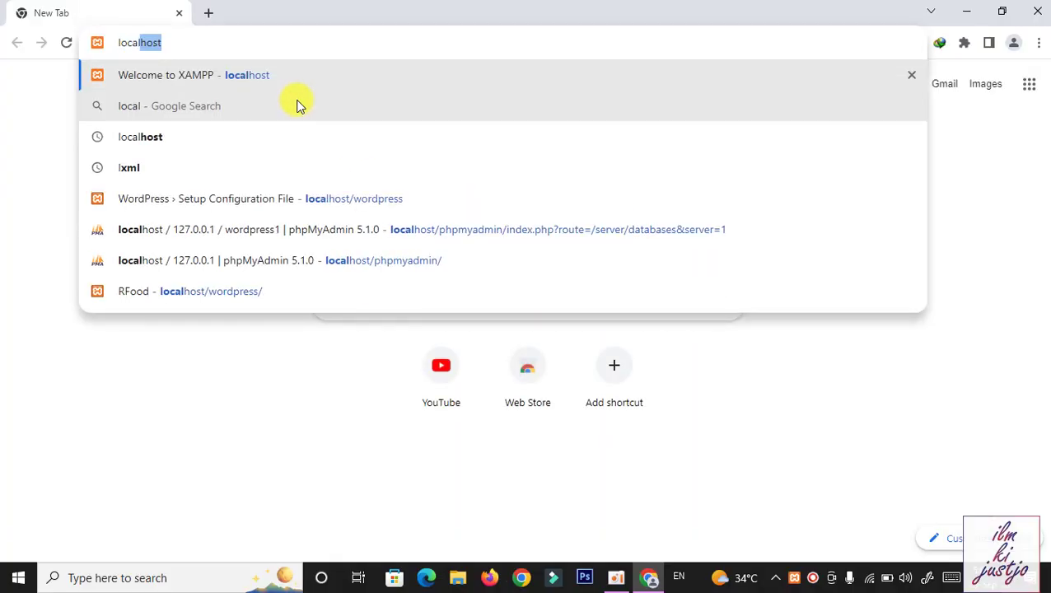
text(/)
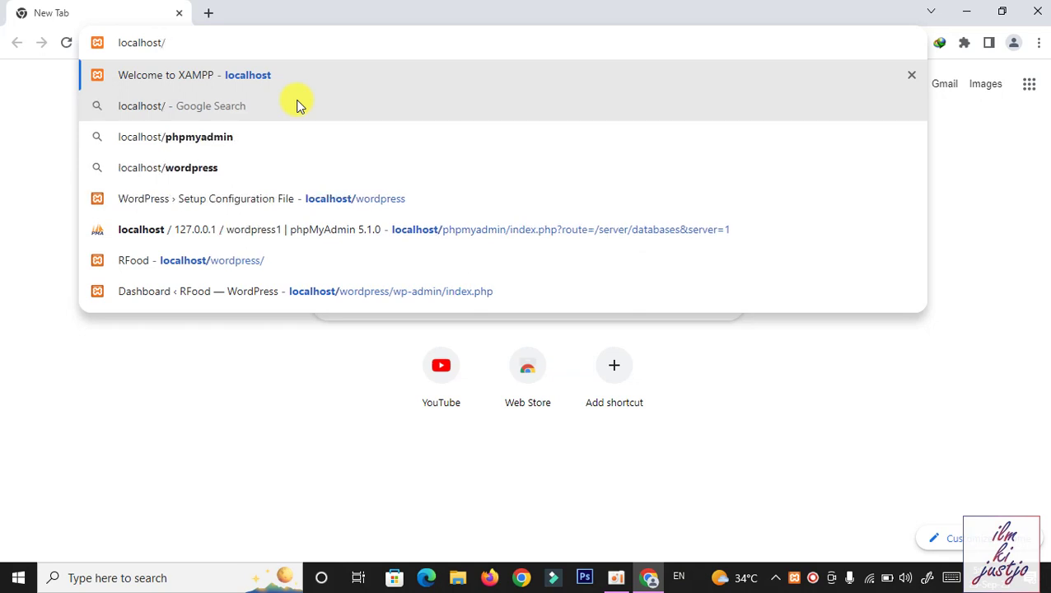
text(wordpress)
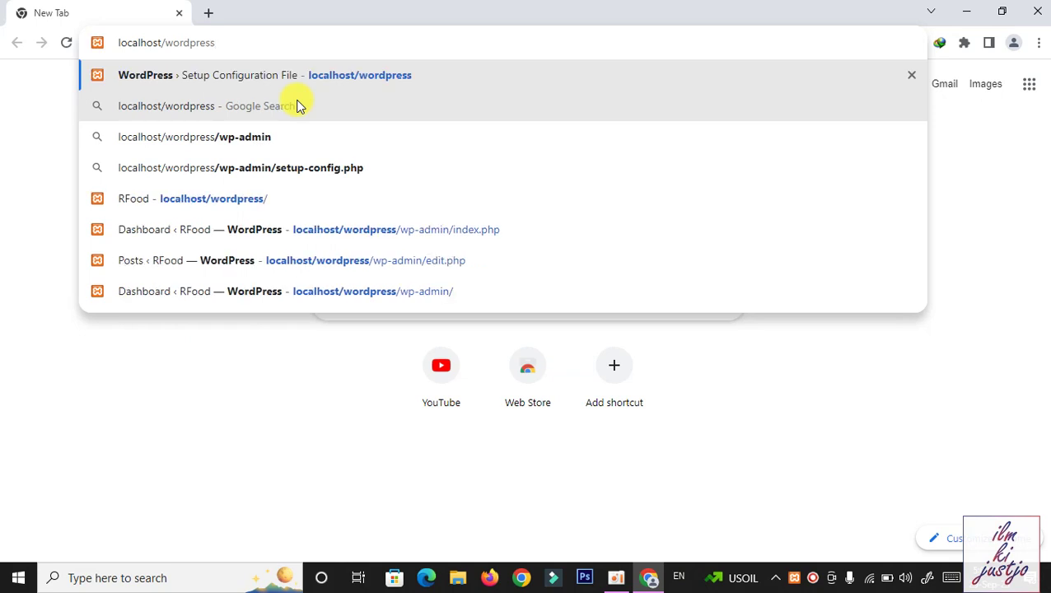
key(Return)
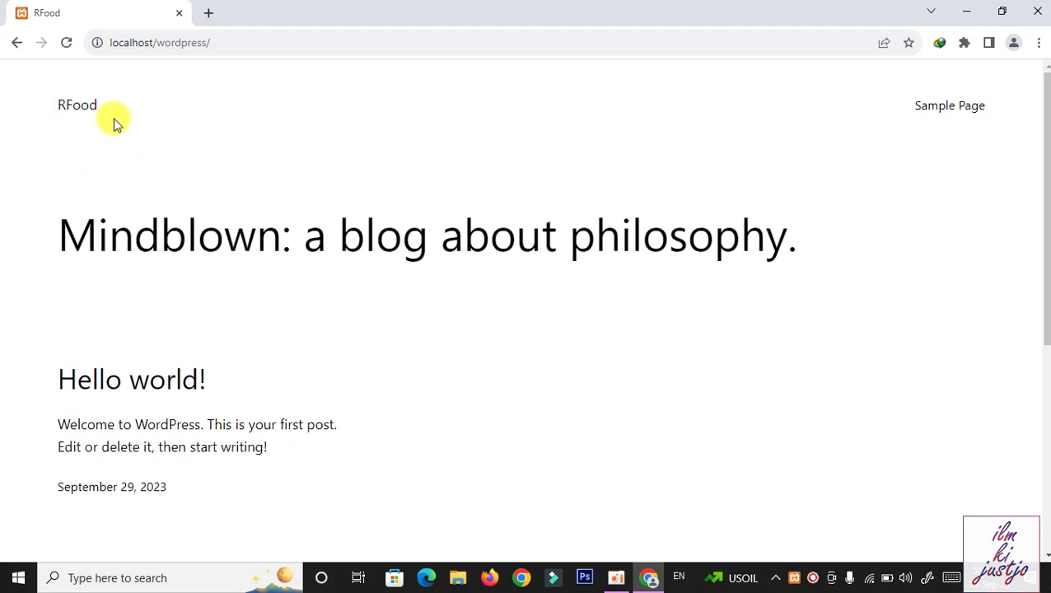
drag(1045, 181, 1041, 251)
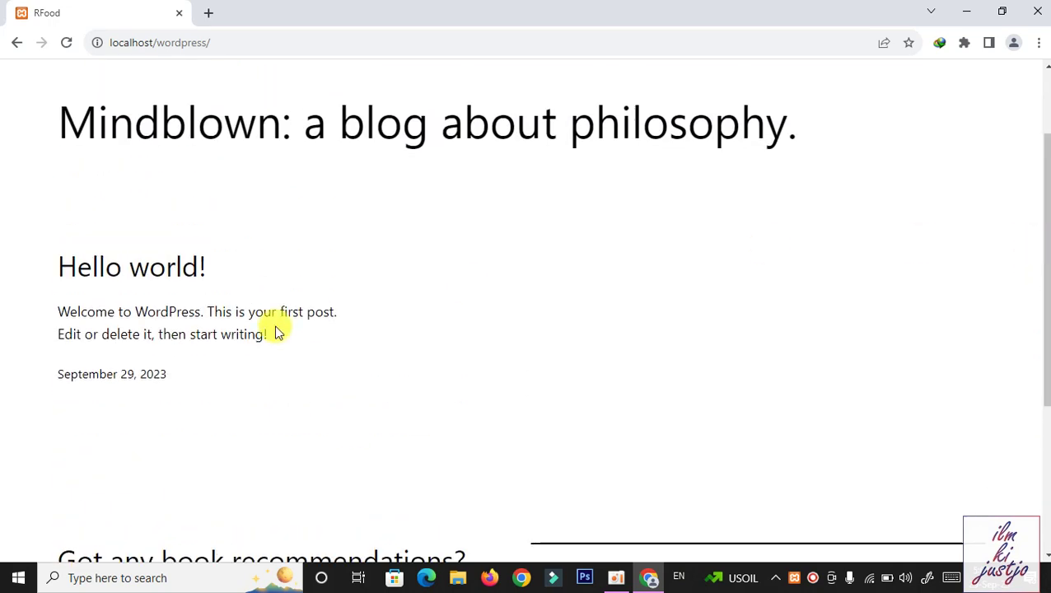
drag(1044, 288, 1044, 113)
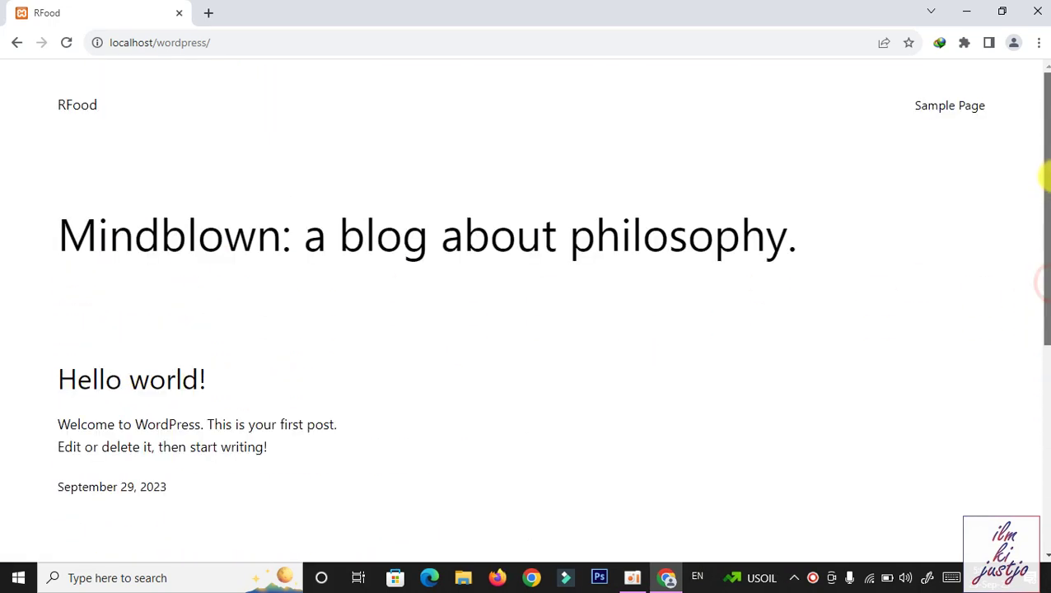
click(270, 37)
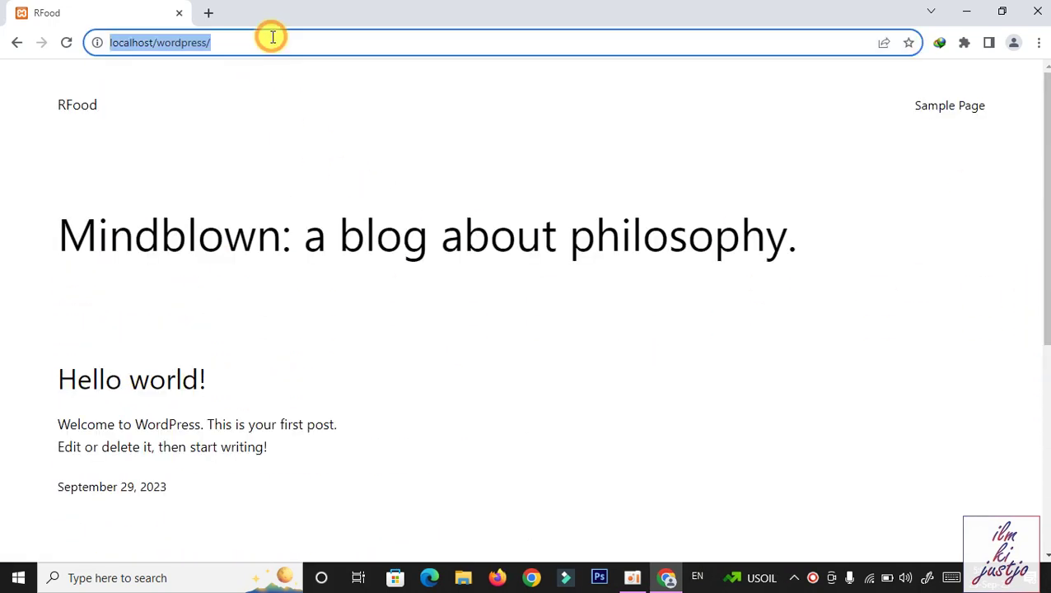
click(315, 148)
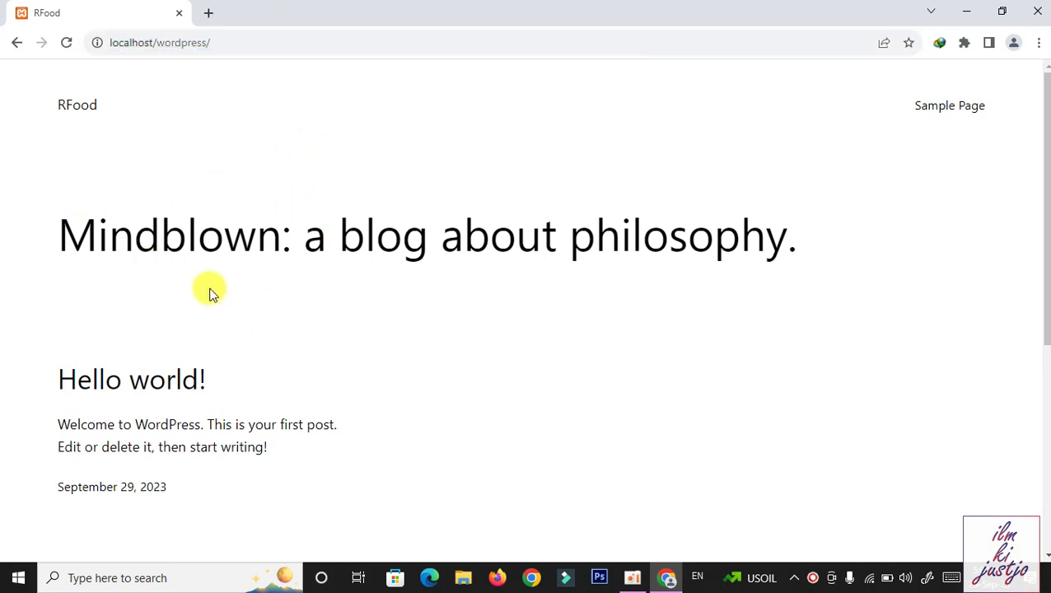
click(305, 43)
click(306, 46)
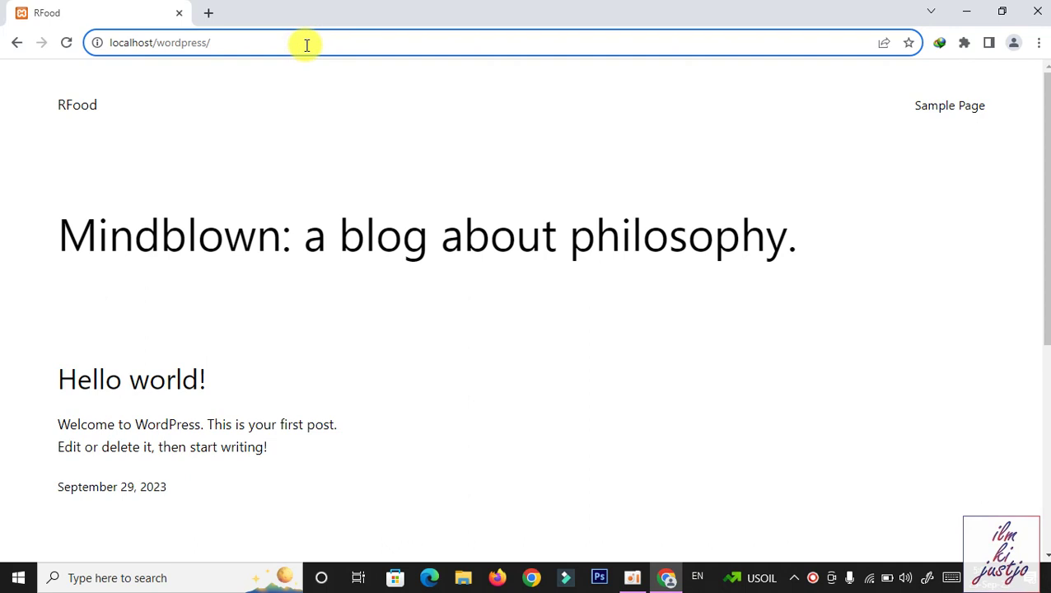
Reach the login page by correcting the mistyped address to wp-admin
text(admin)
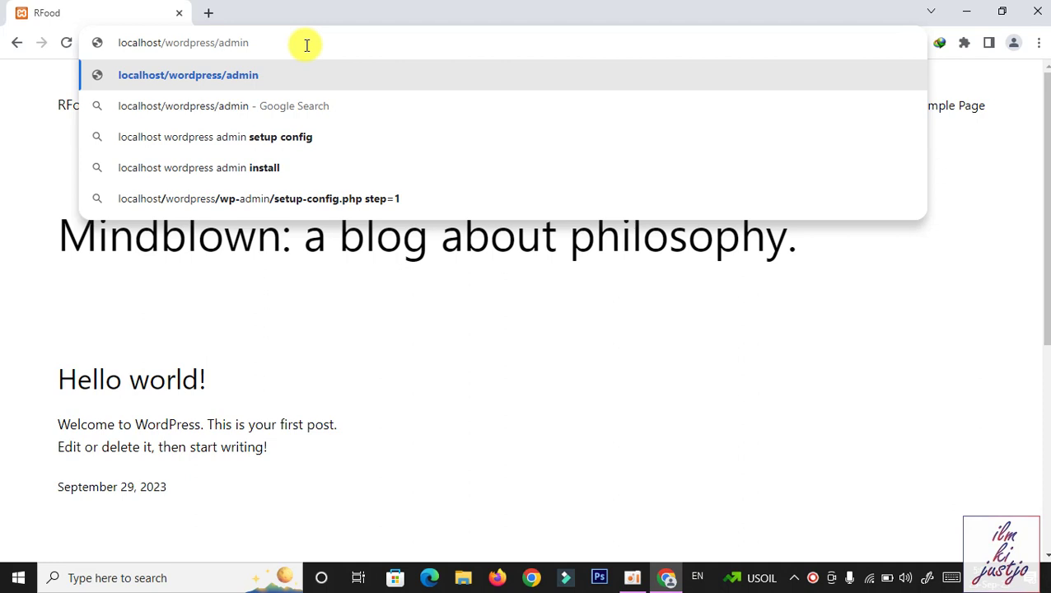
text(wp)
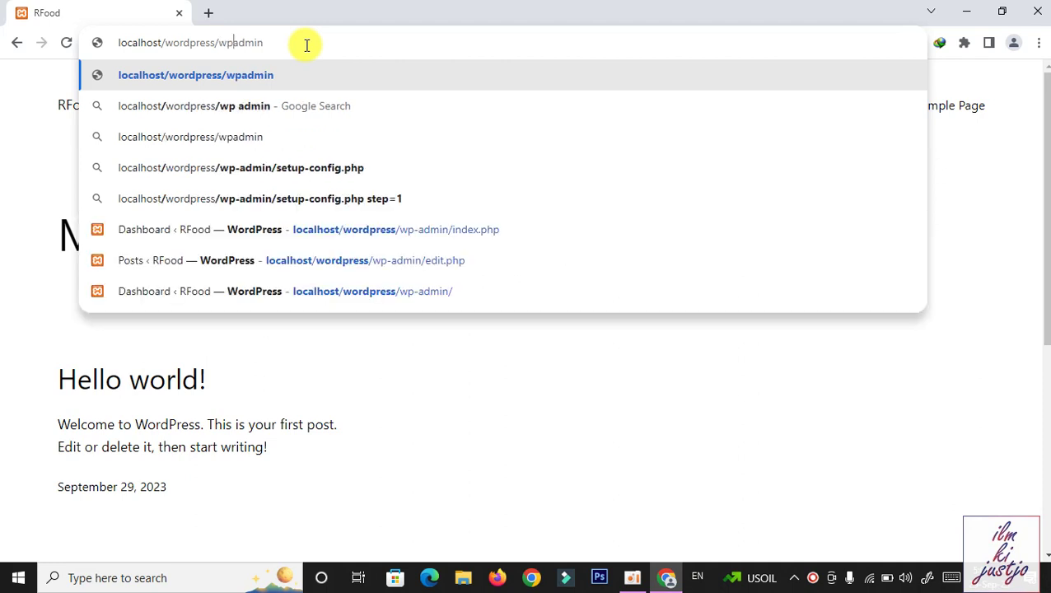
key(Return)
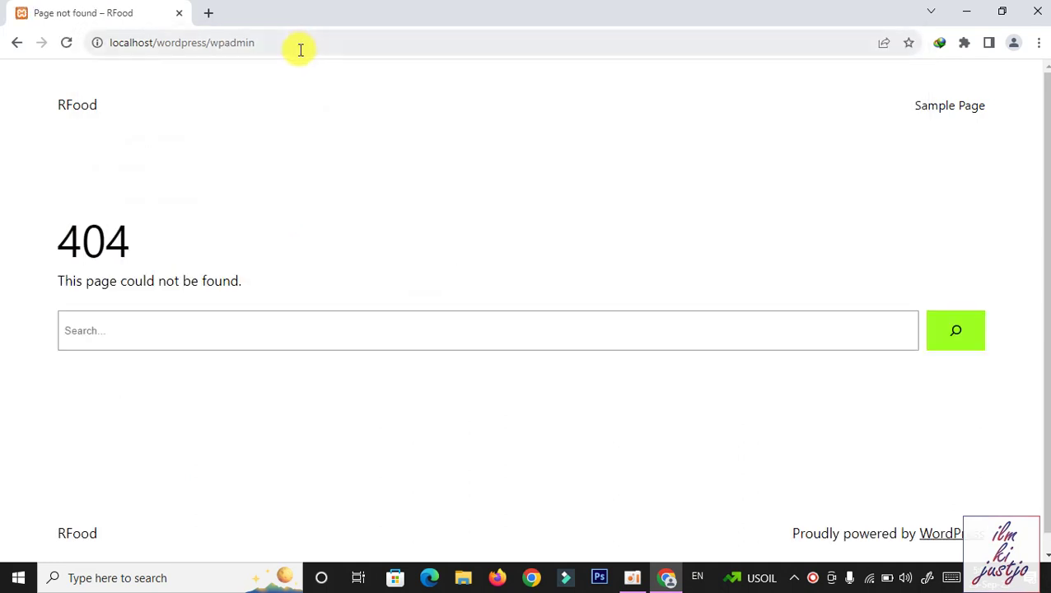
click(222, 46)
click(225, 42)
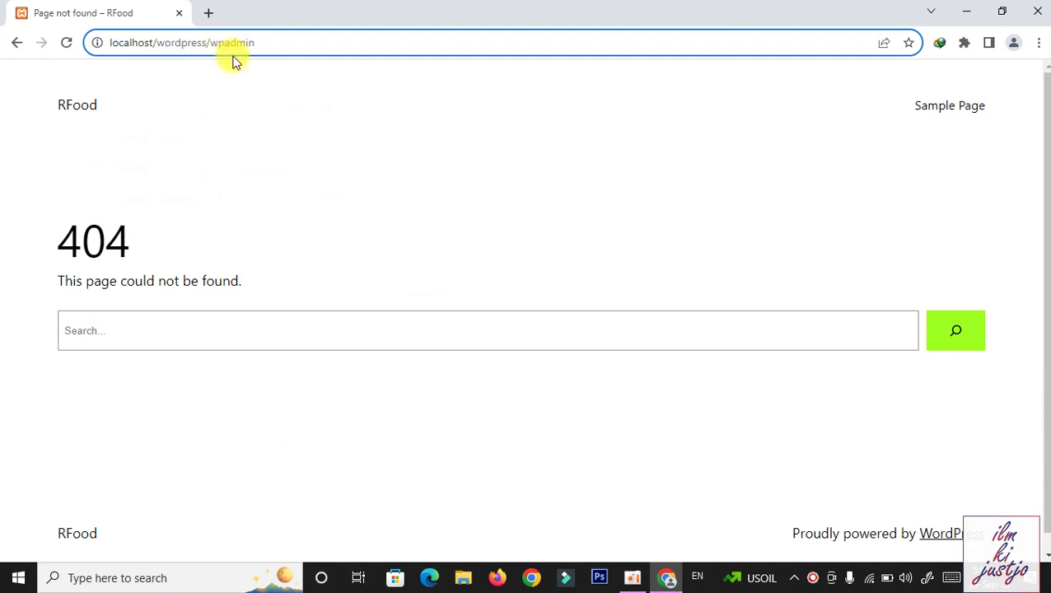
text(-)
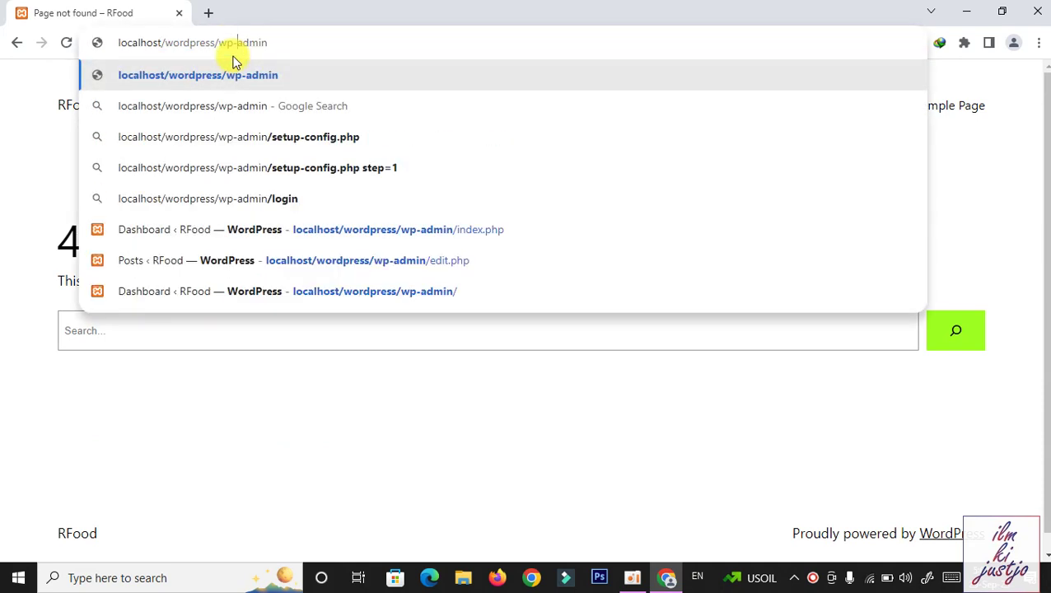
key(Return)
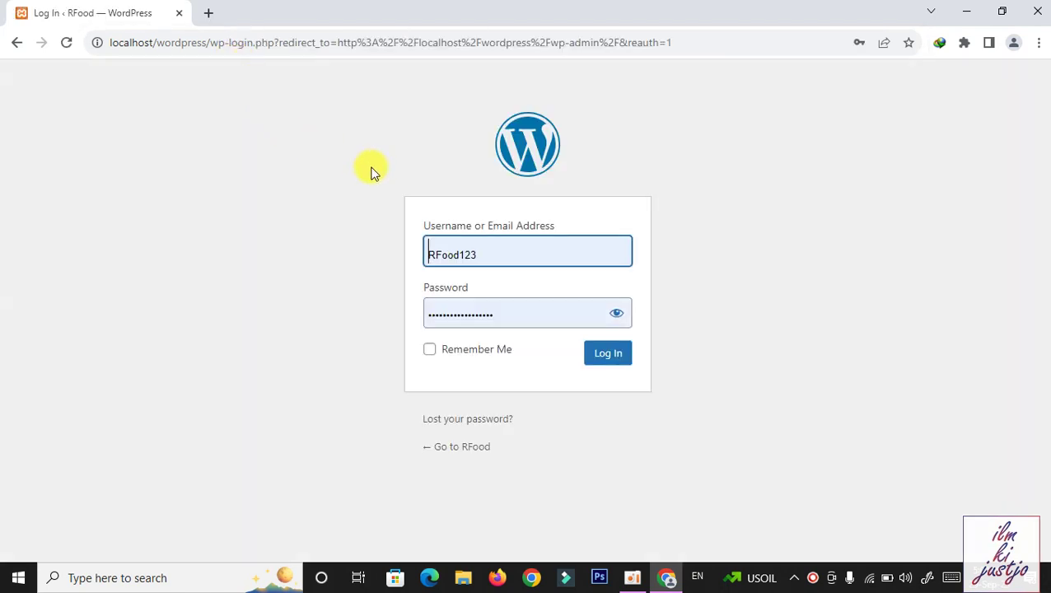
Open localhost/wordpress/wp-admin in a new tab, close the duplicate, and autofill saved credentials
click(209, 12)
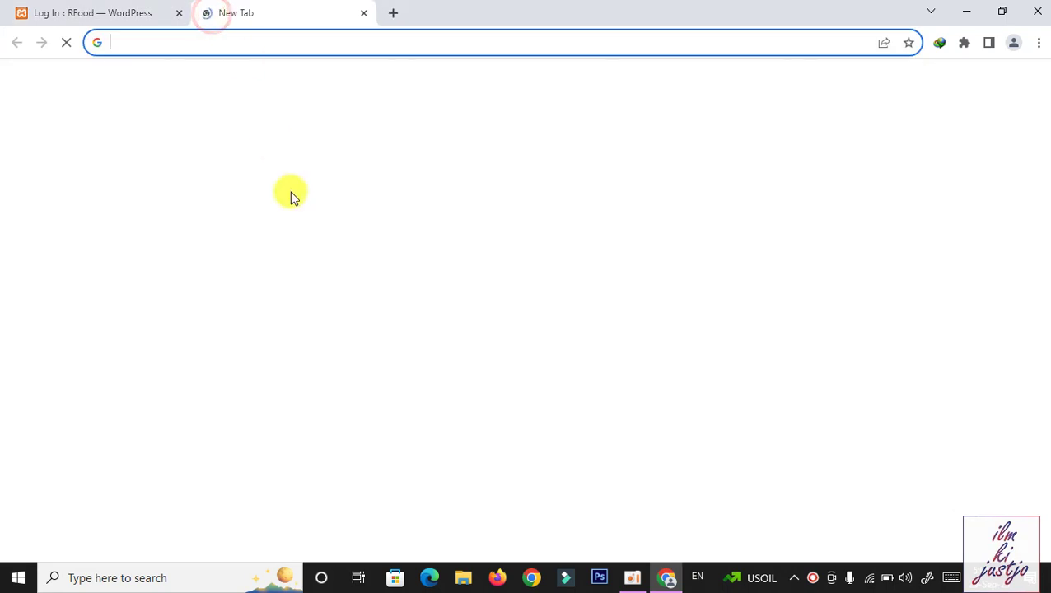
text(localhost/)
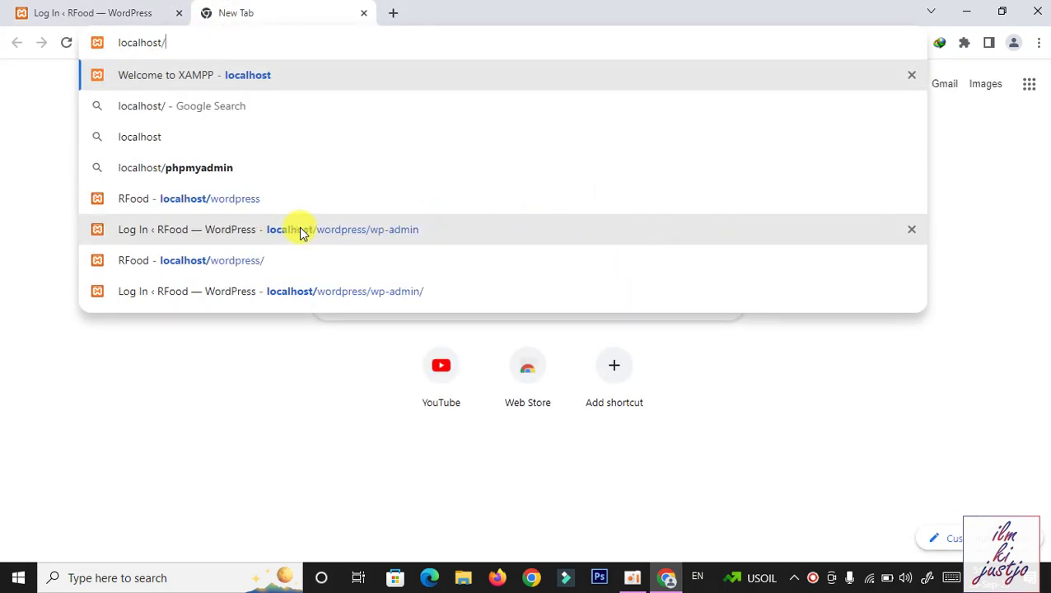
text(wordpress)
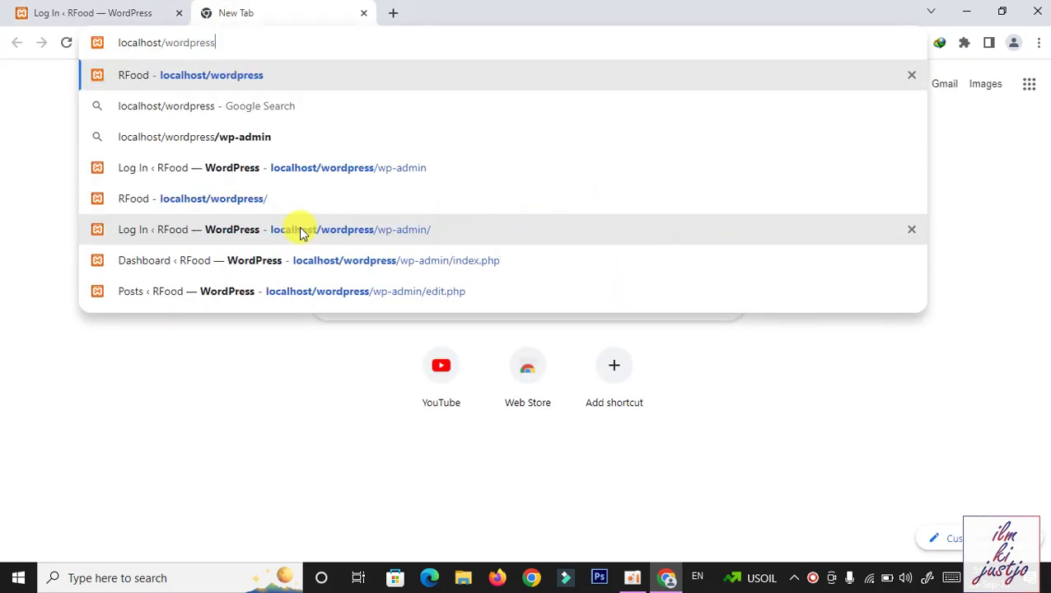
text(/wp)
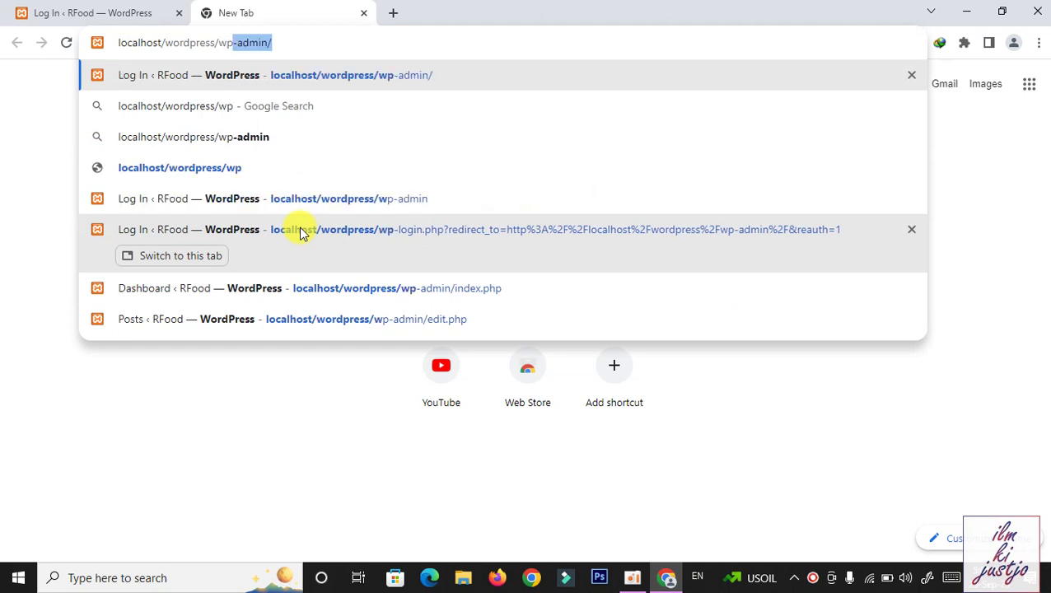
text(-)
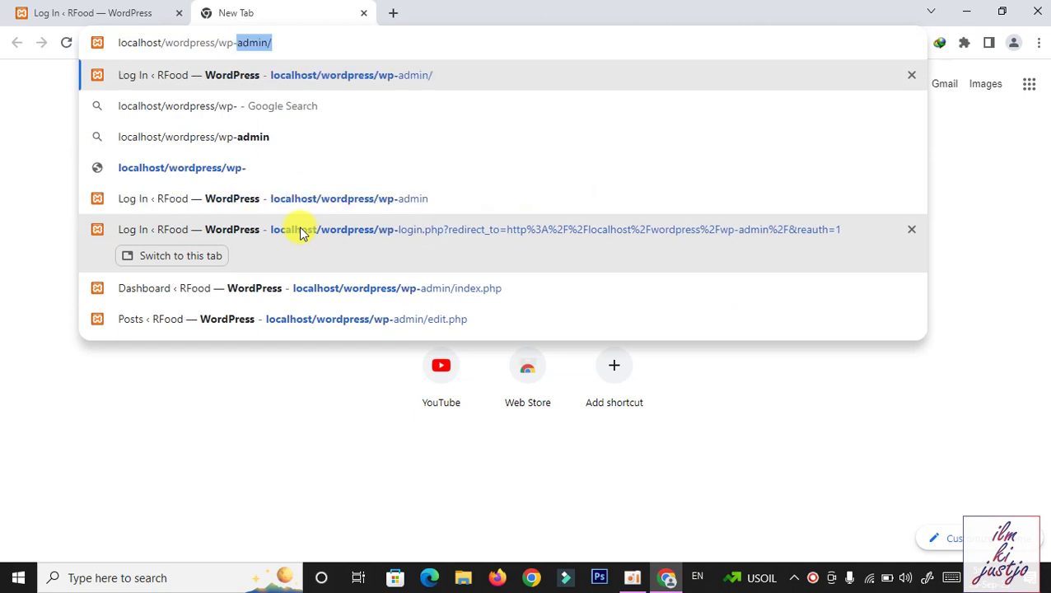
text(adm)
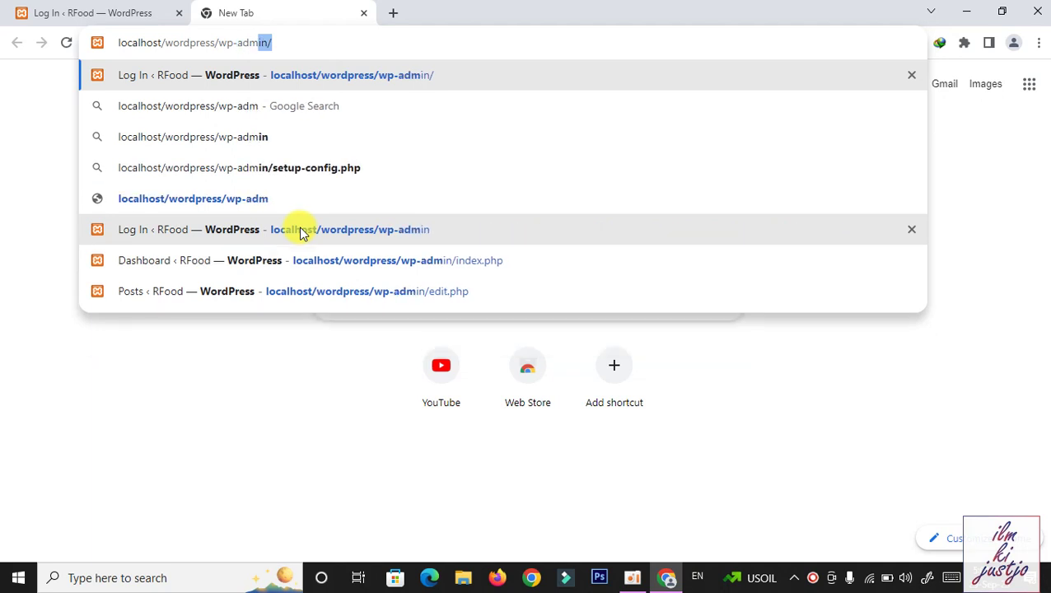
text(in)
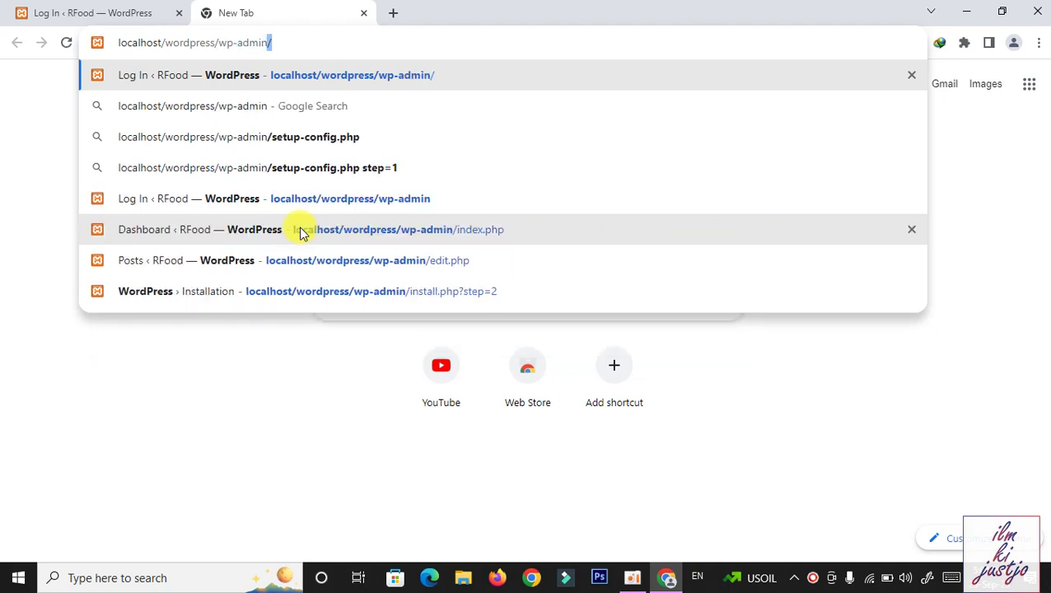
key(Return)
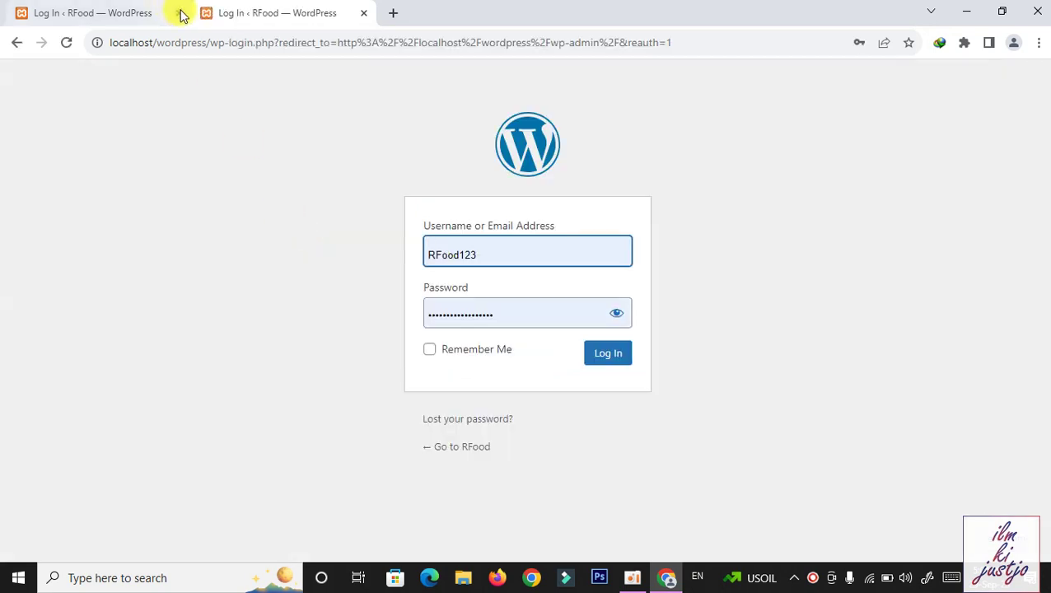
middle_click(181, 16)
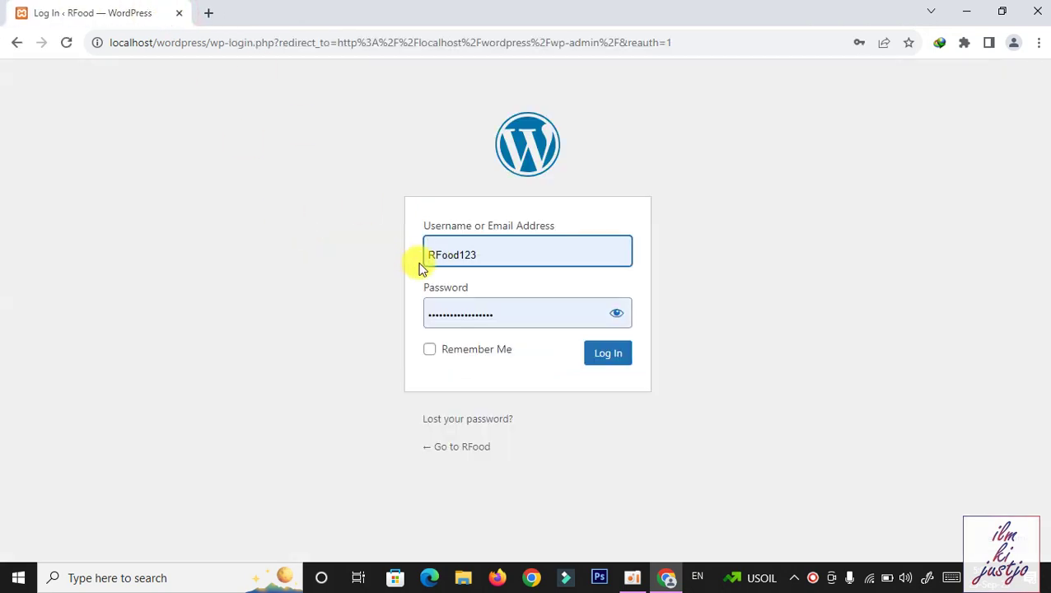
click(503, 256)
click(467, 318)
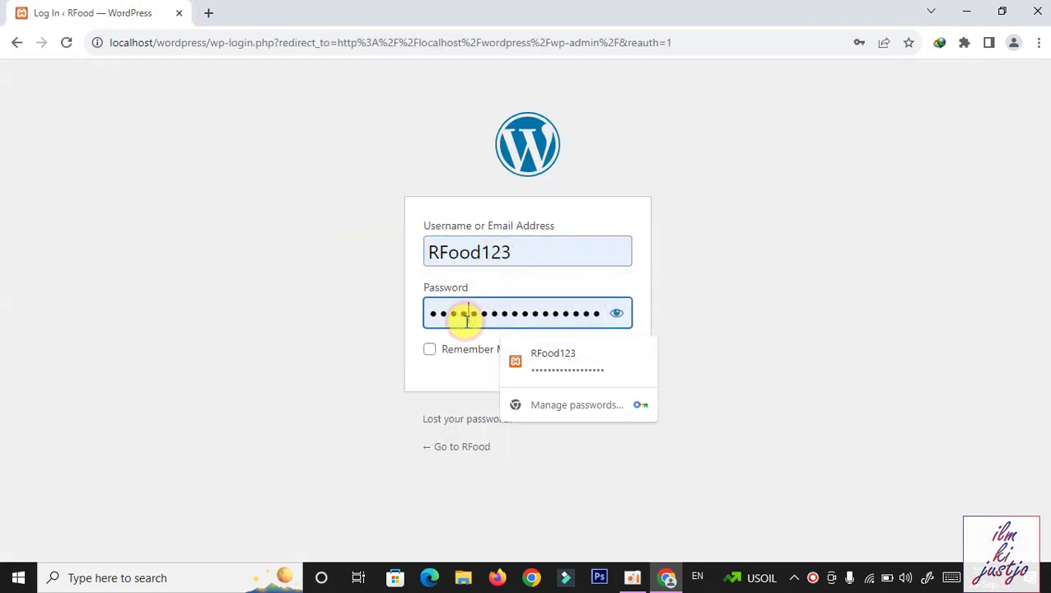
click(367, 299)
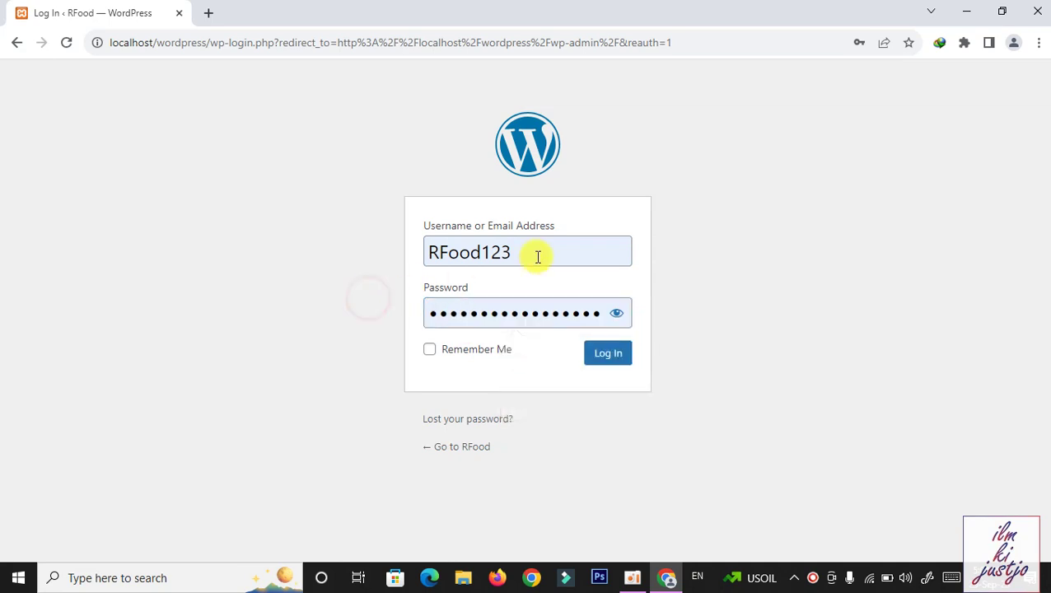
Log in and open the public RFood site in a new tab via Visit Site
click(613, 363)
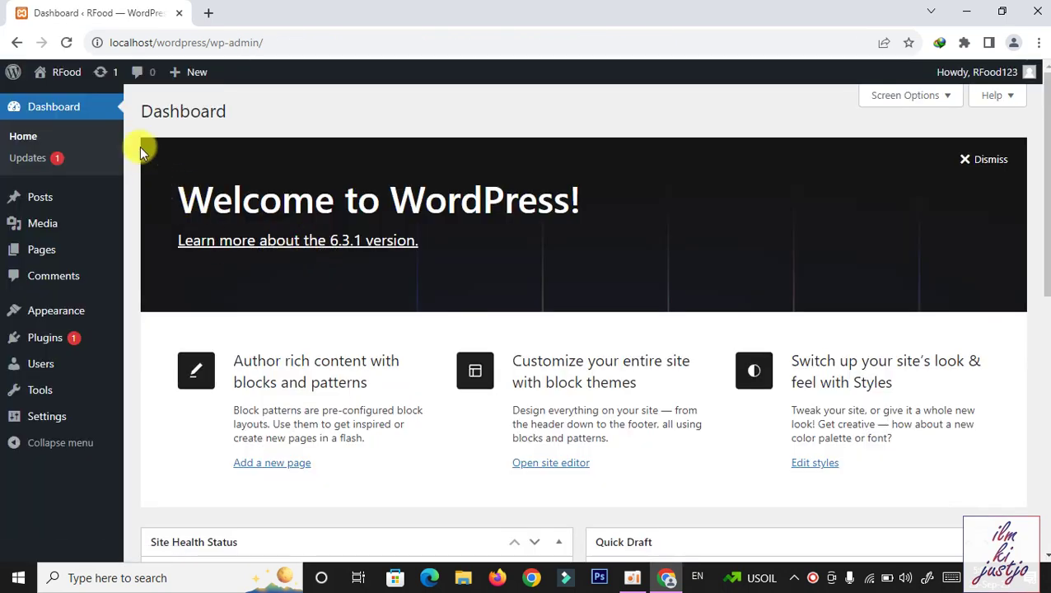
mouse_move(61, 76)
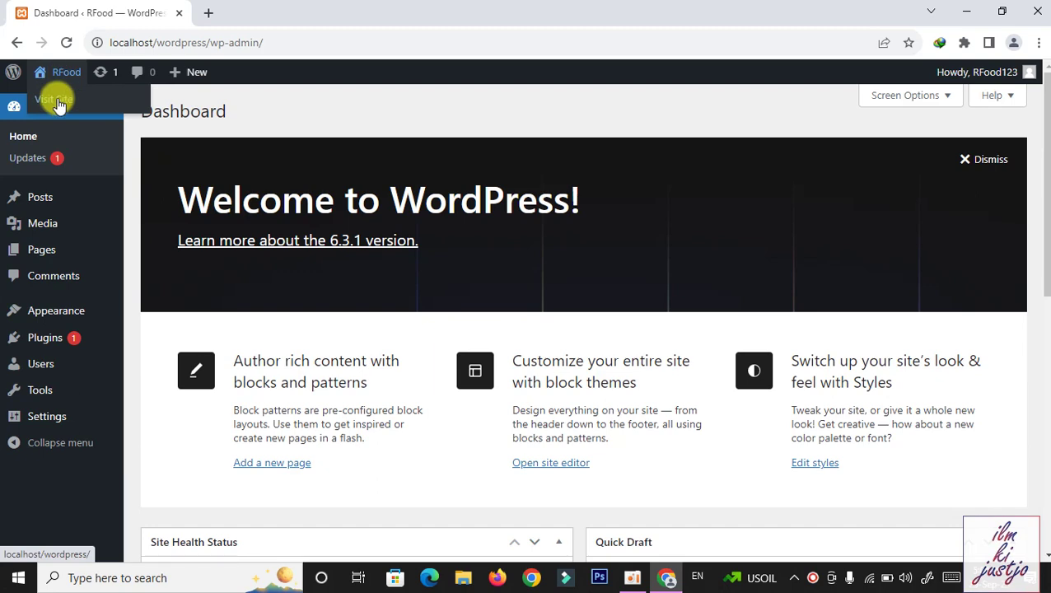
right_click(58, 104)
click(74, 111)
Compare the live site with the admin dashboard, then open the Posts list
click(293, 8)
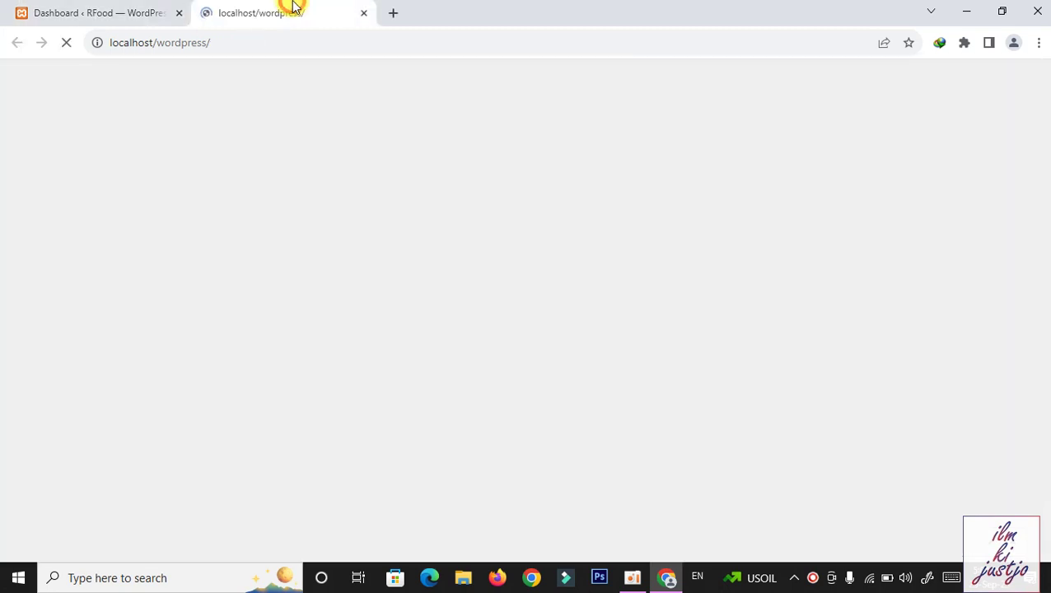
click(111, 7)
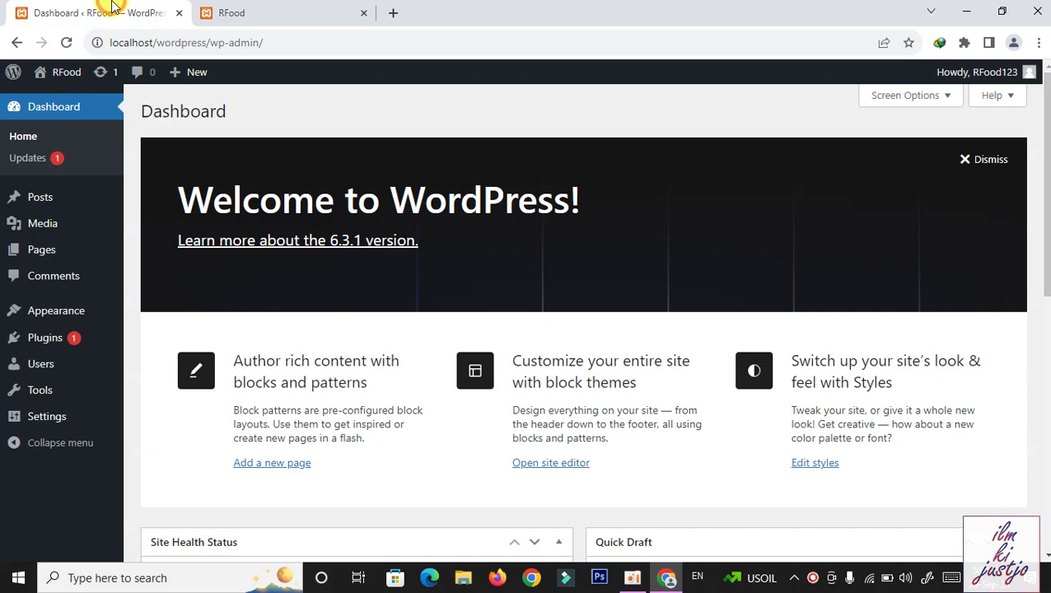
click(263, 9)
click(74, 7)
click(282, 10)
drag(1045, 162, 1045, 288)
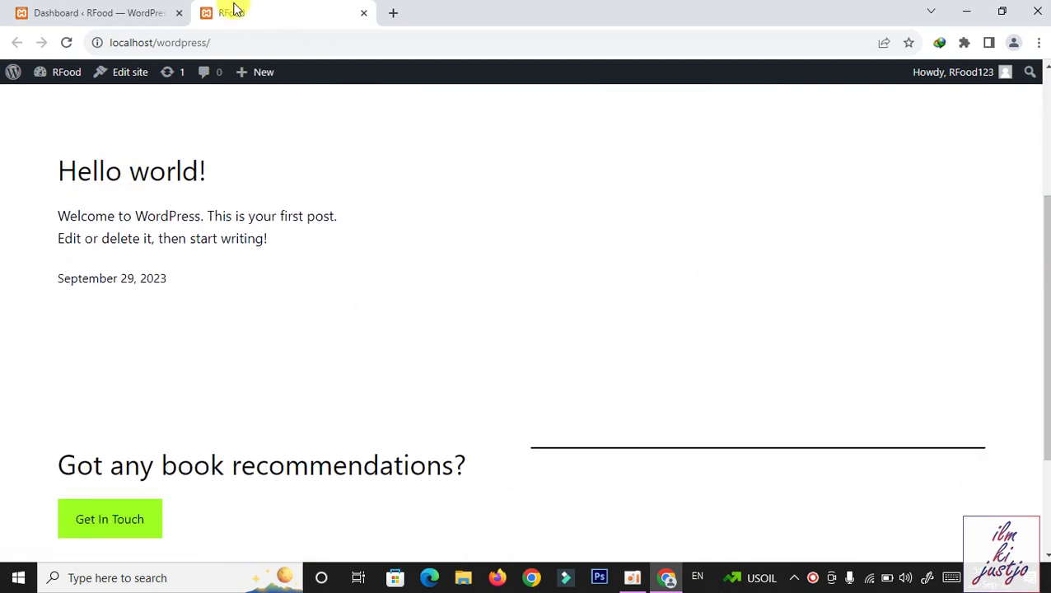
click(113, 6)
click(43, 203)
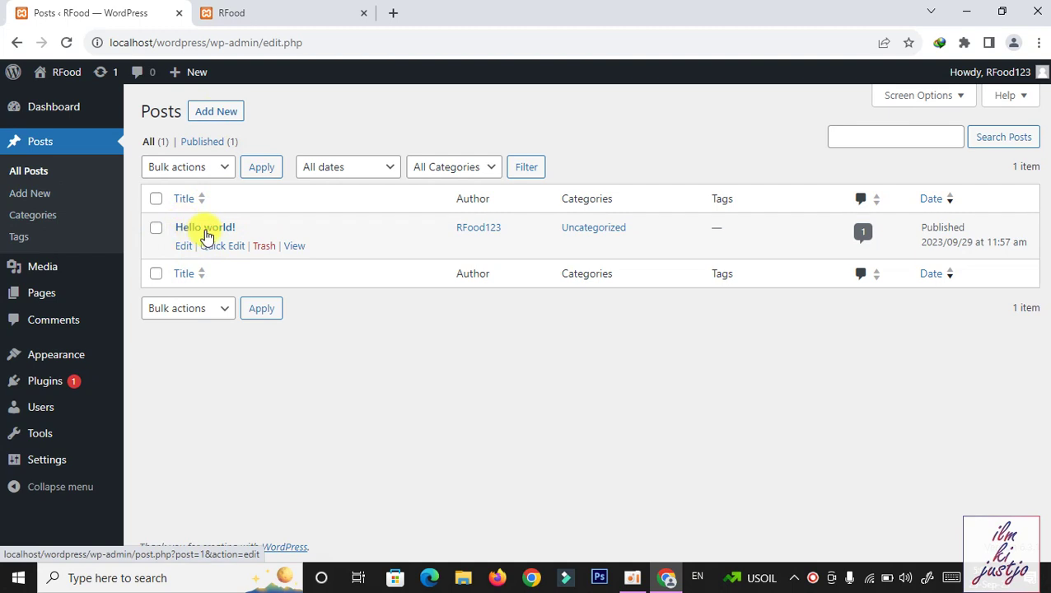
Start a new post and step through the editor welcome guide to Get started
click(212, 112)
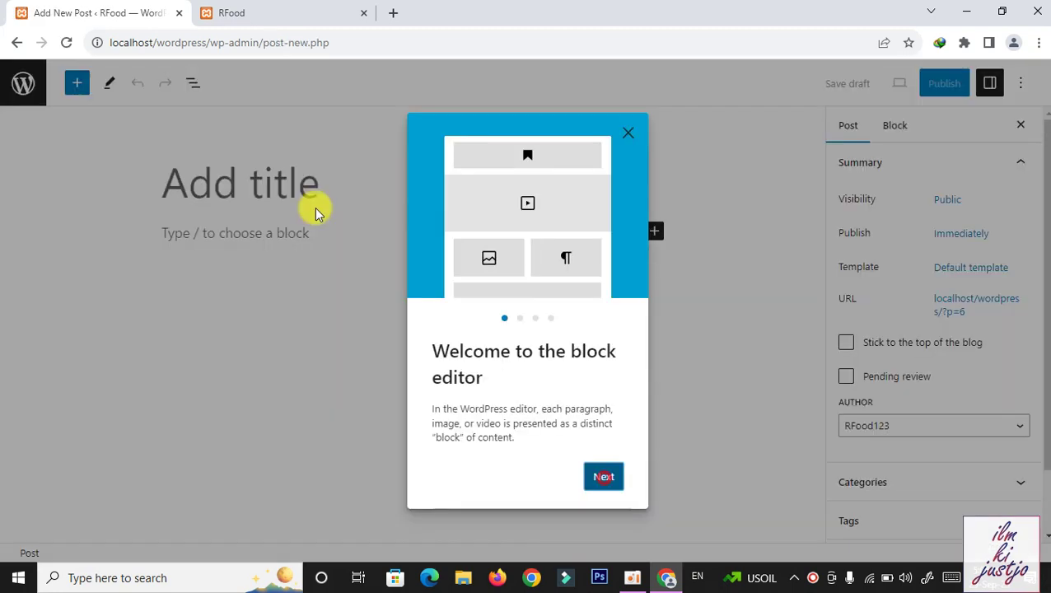
click(604, 477)
click(608, 486)
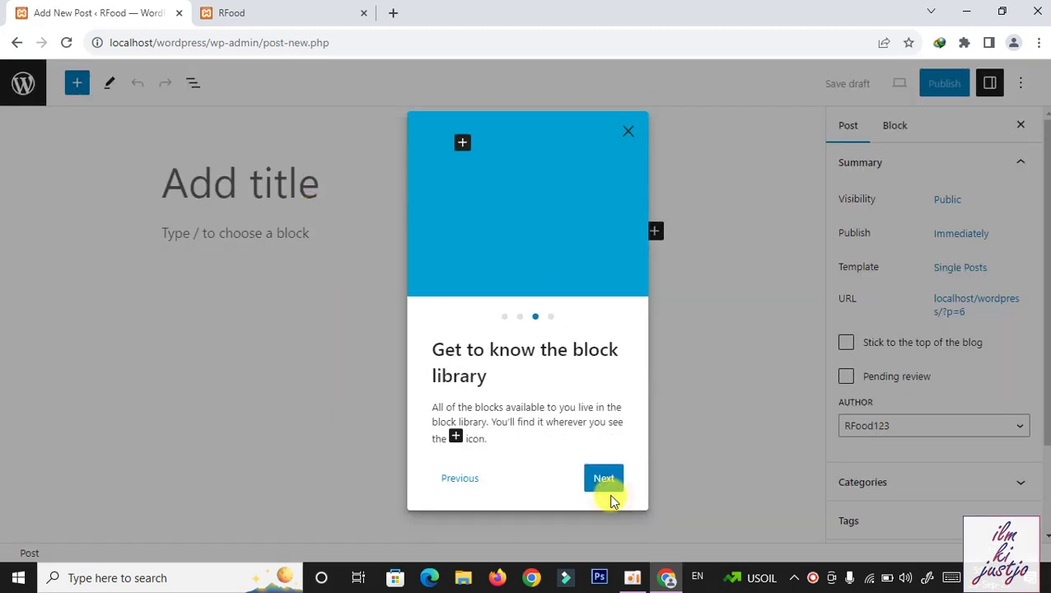
click(608, 476)
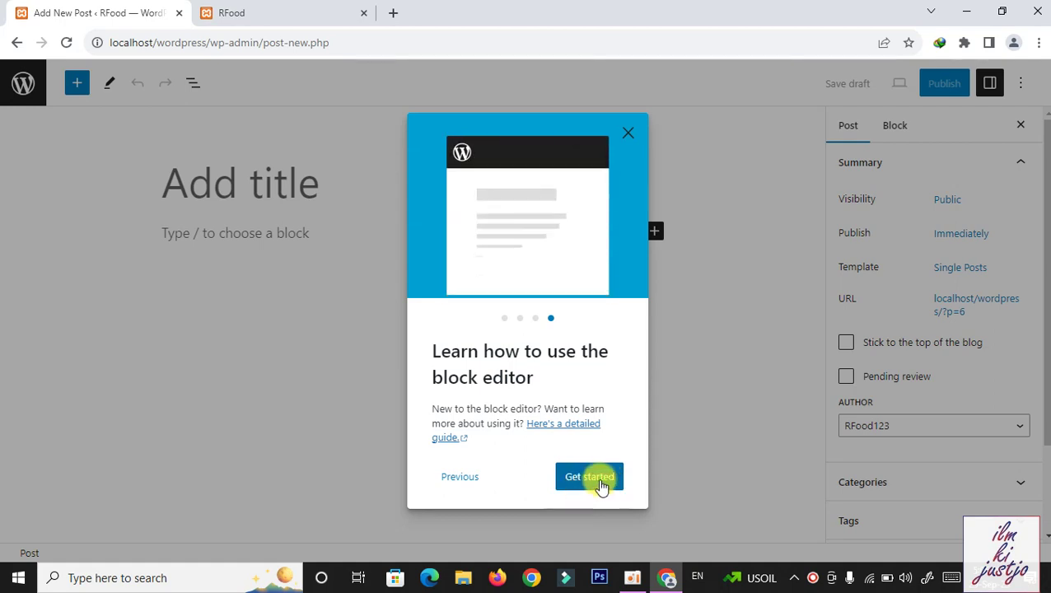
click(592, 478)
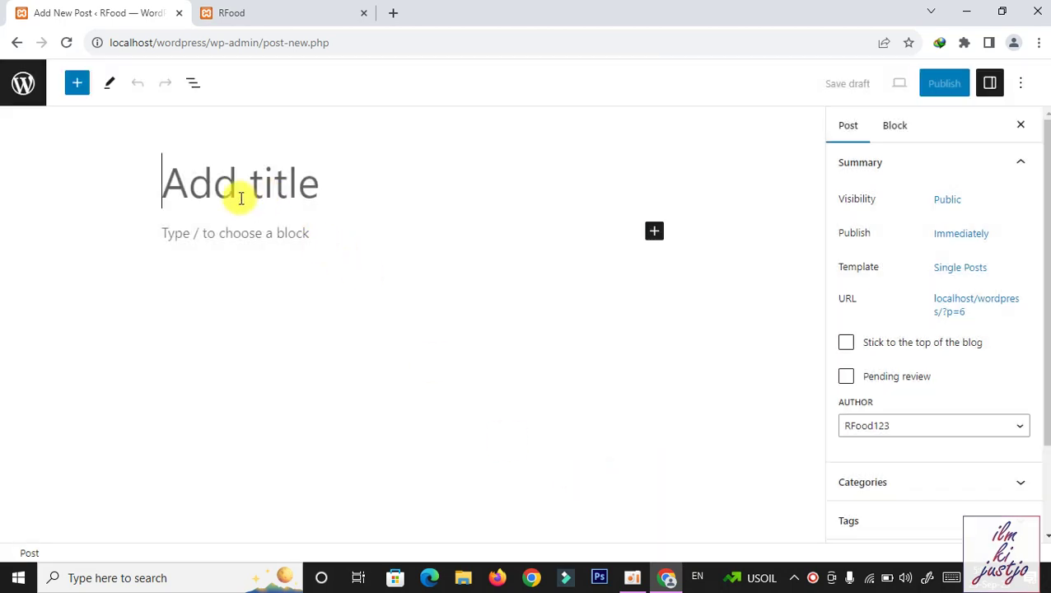
Check the Hello world post on the site, then begin the title with 'King ch'
click(270, 7)
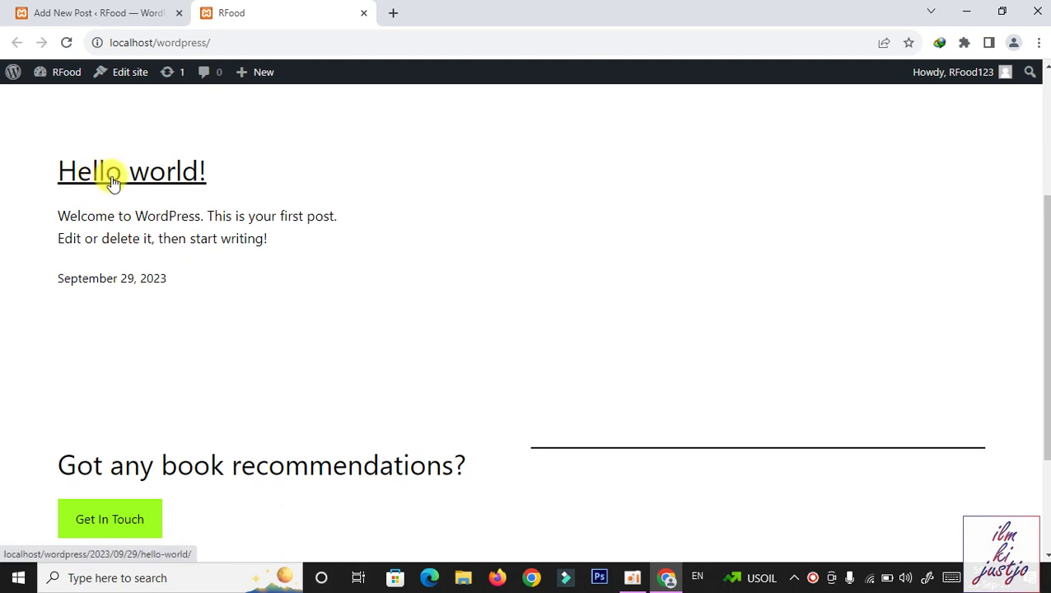
click(49, 8)
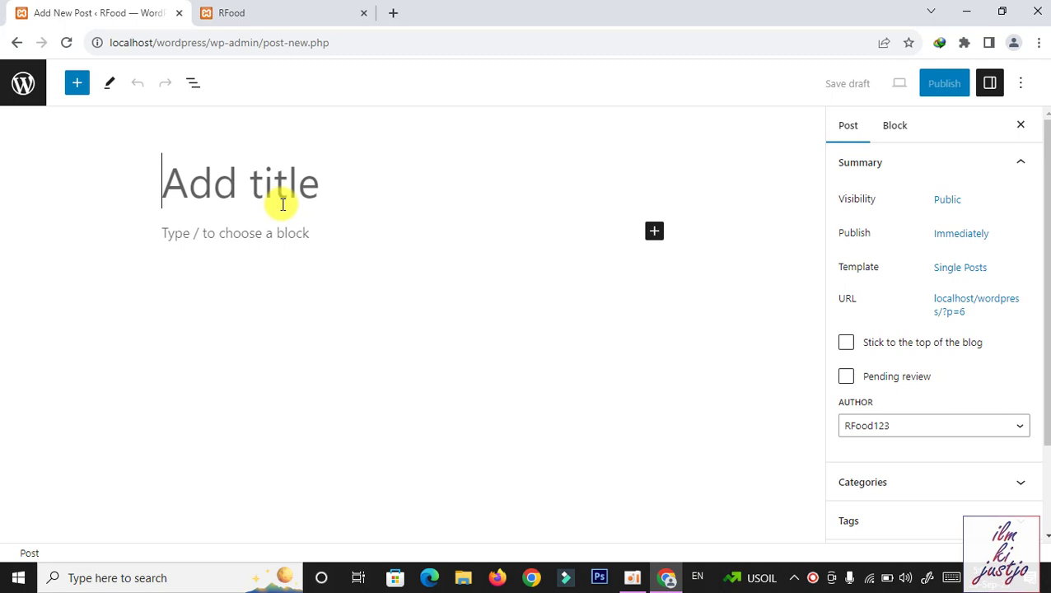
text(Kin)
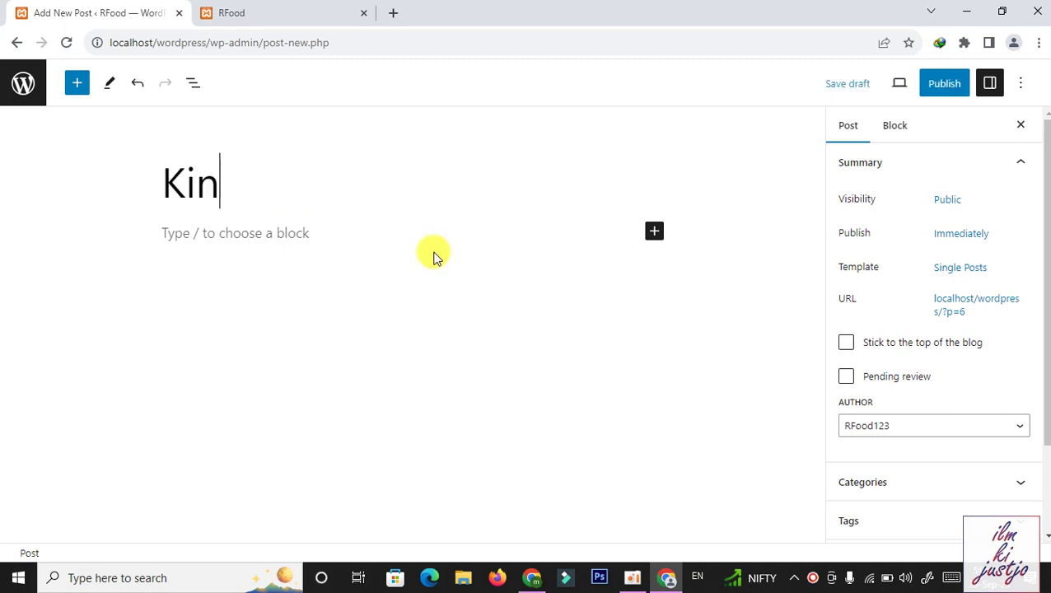
text(g ch)
Paste the full King Charles slimmer-monarchy headline as the title and add an Image block
key(BackSpace)
key(BackSpace)
key(BackSpace)
key(BackSpace)
key(BackSpace)
key(BackSpace)
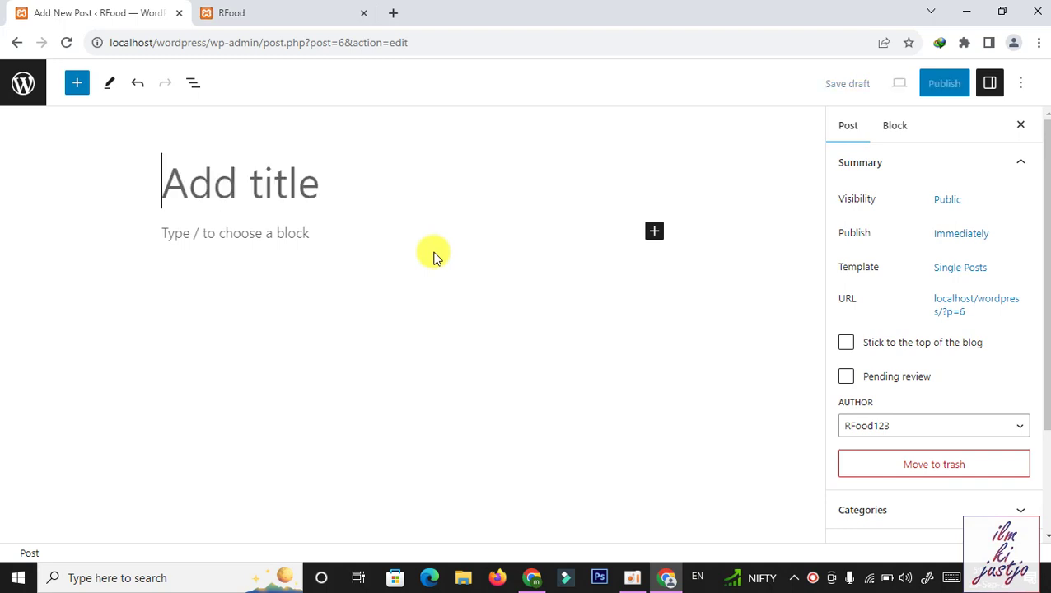
text(King Charles aims for slimmer monarchy as royal family members 'die off)
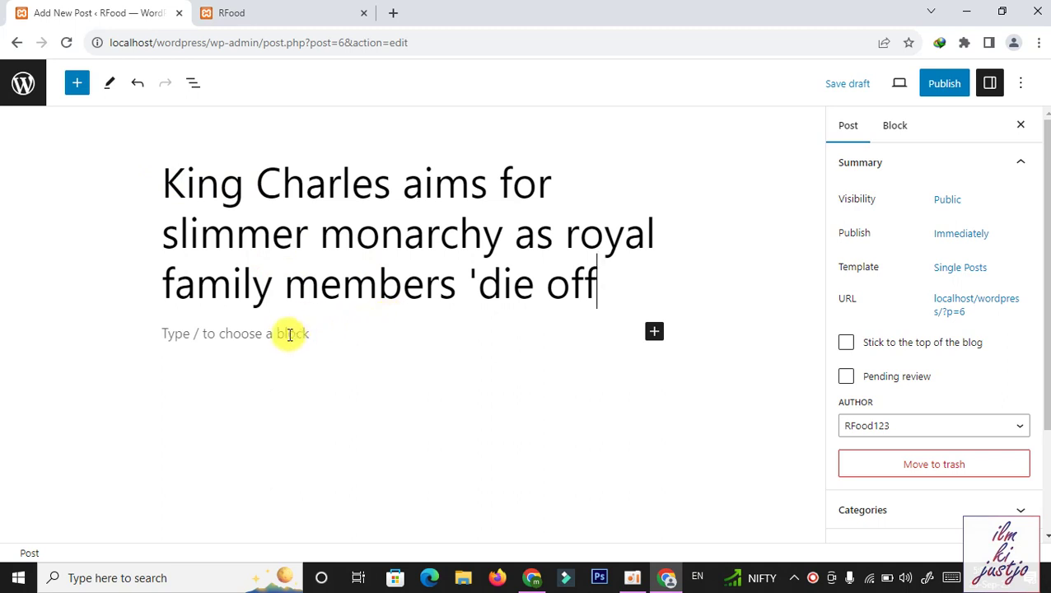
click(269, 333)
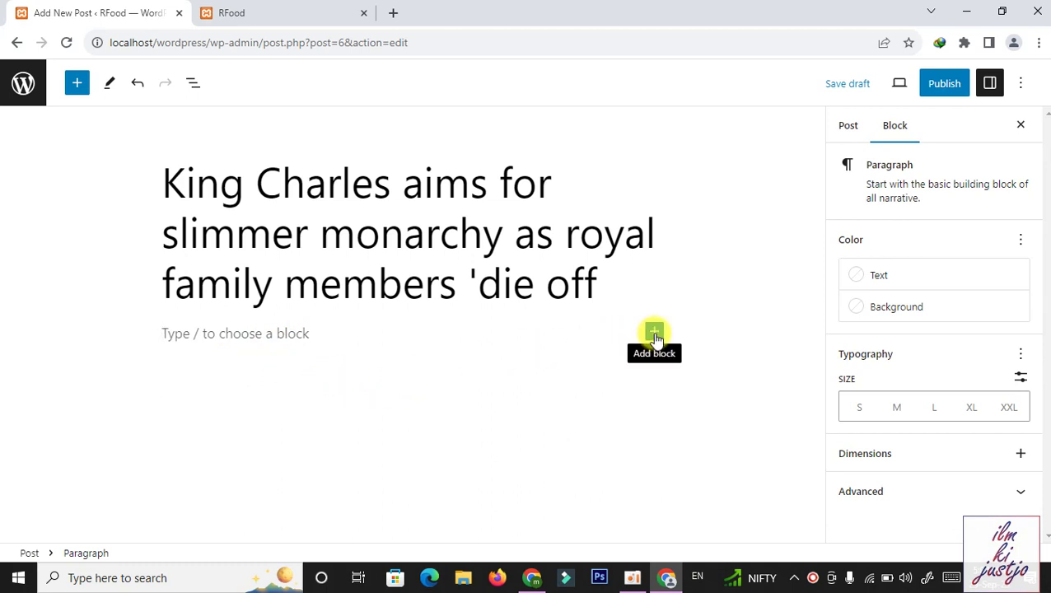
click(654, 335)
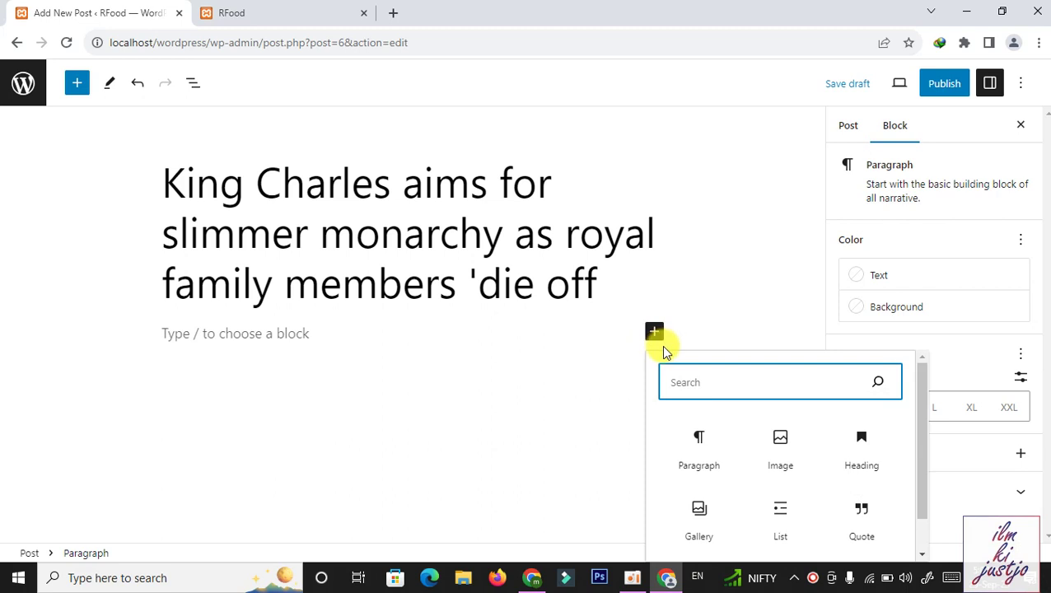
click(782, 445)
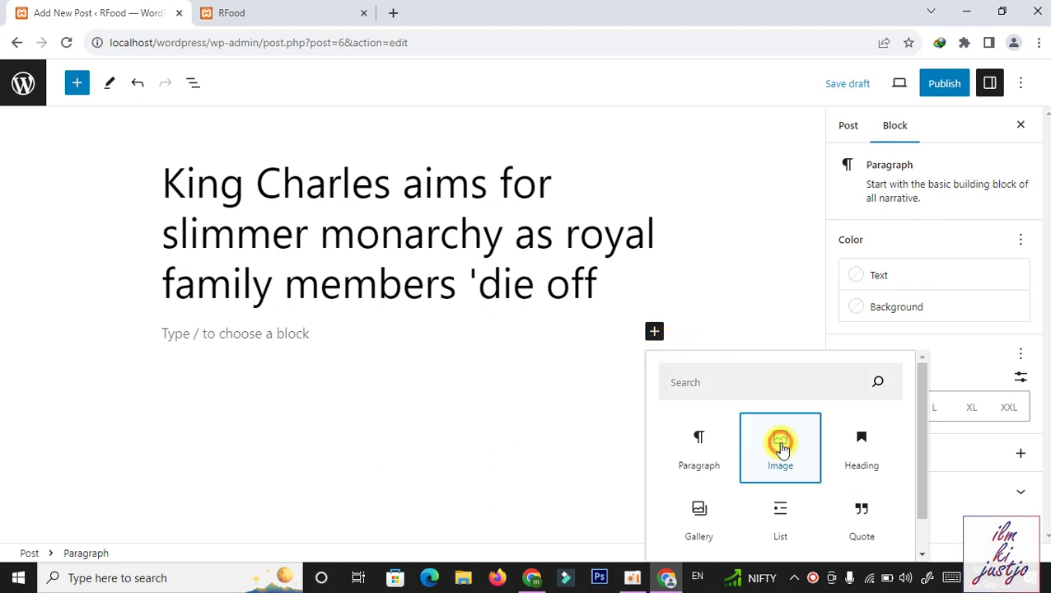
click(197, 431)
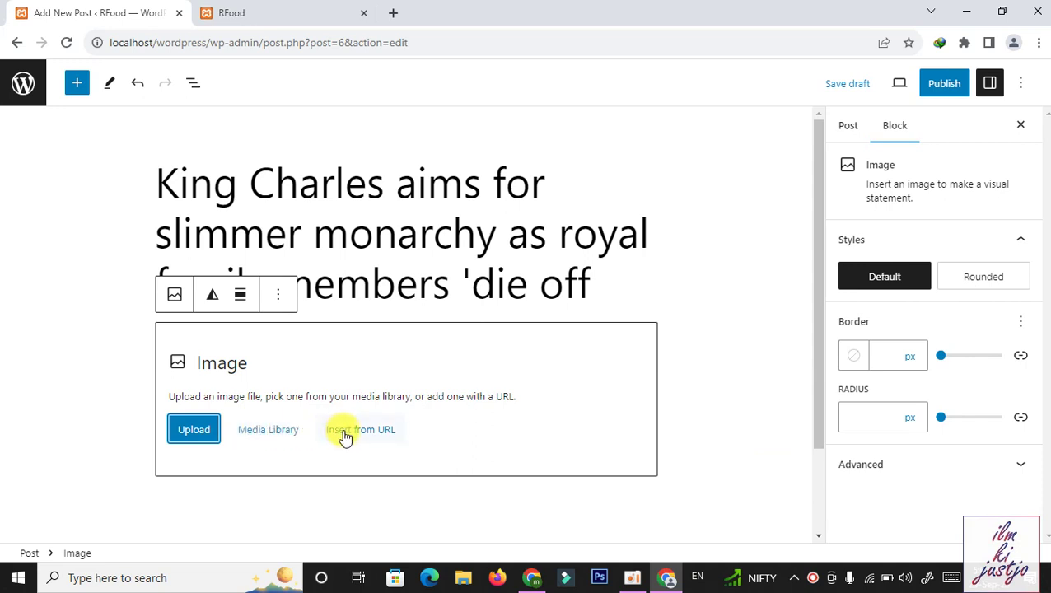
Upload the king-charles image from the Desktop into the Image block, then add a paragraph below
click(191, 437)
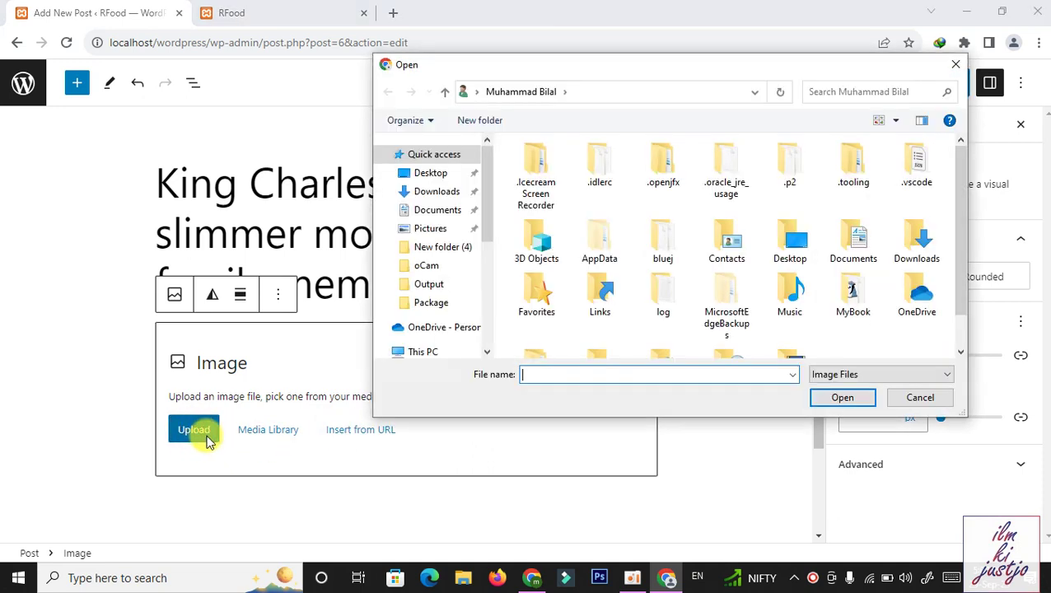
click(427, 174)
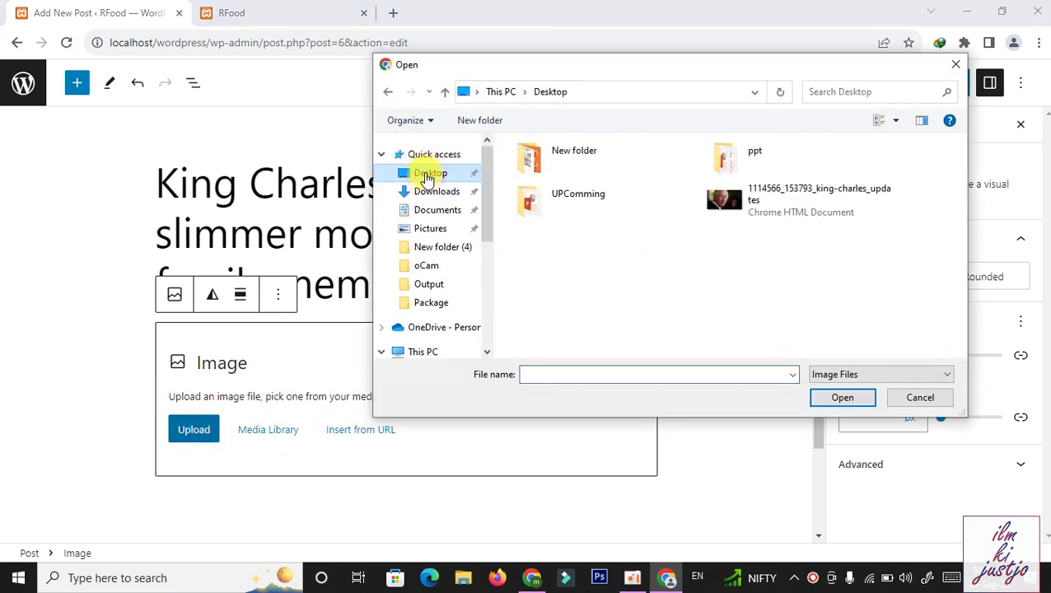
click(1044, 578)
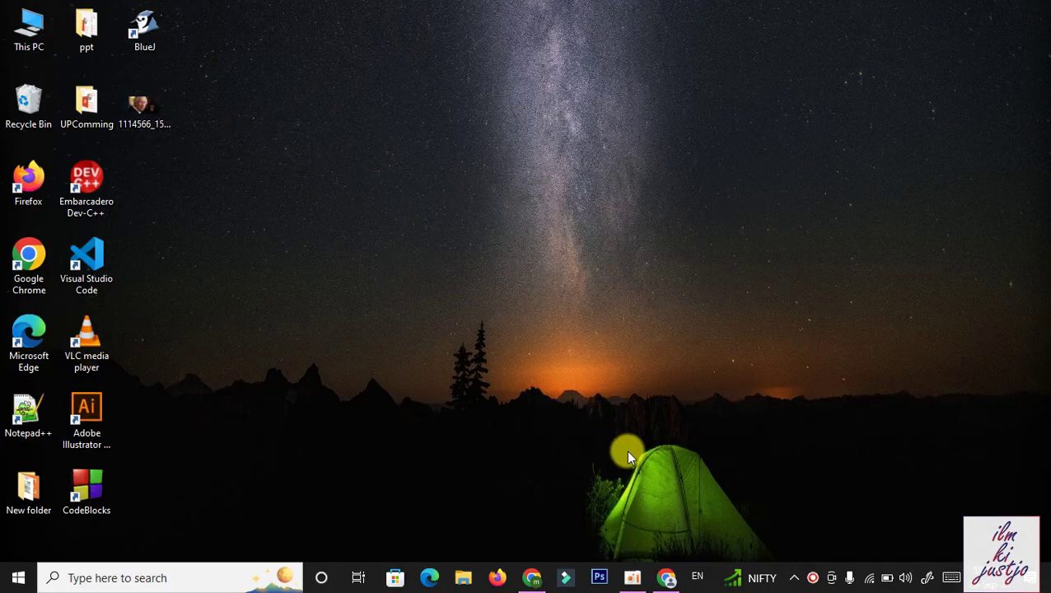
click(671, 575)
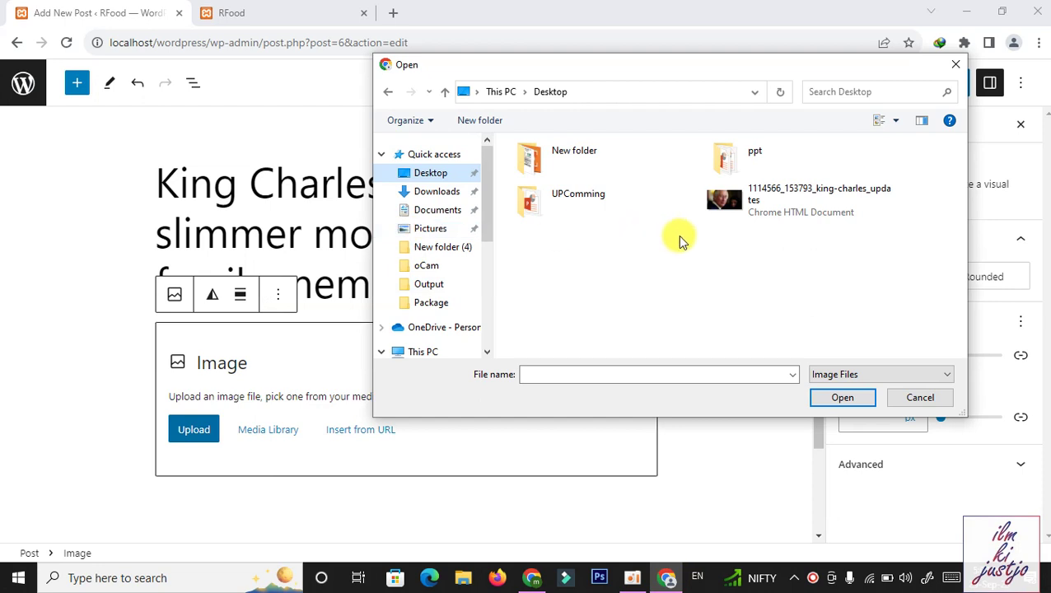
click(786, 212)
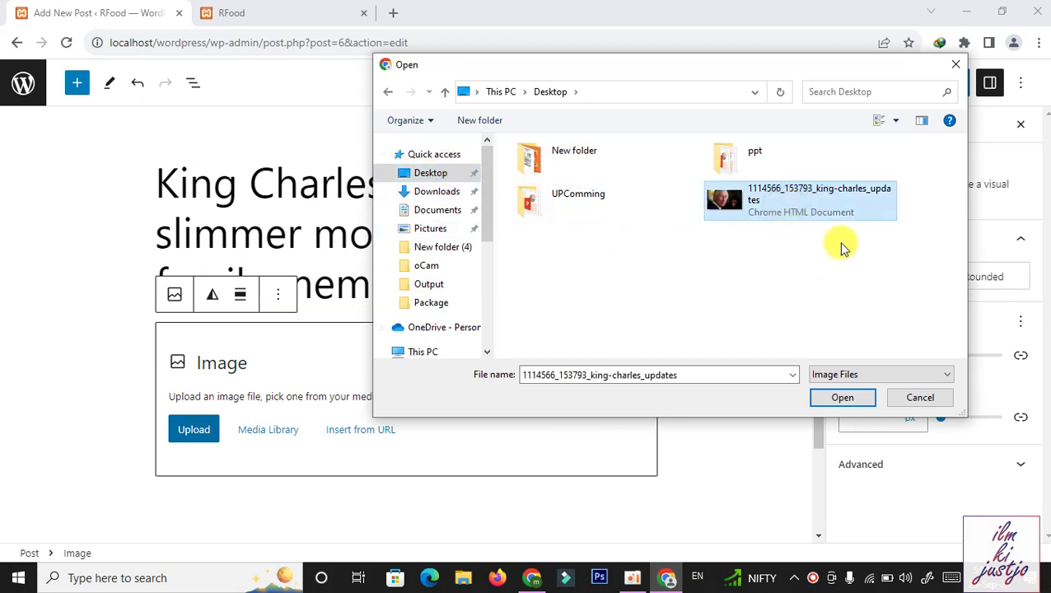
click(840, 396)
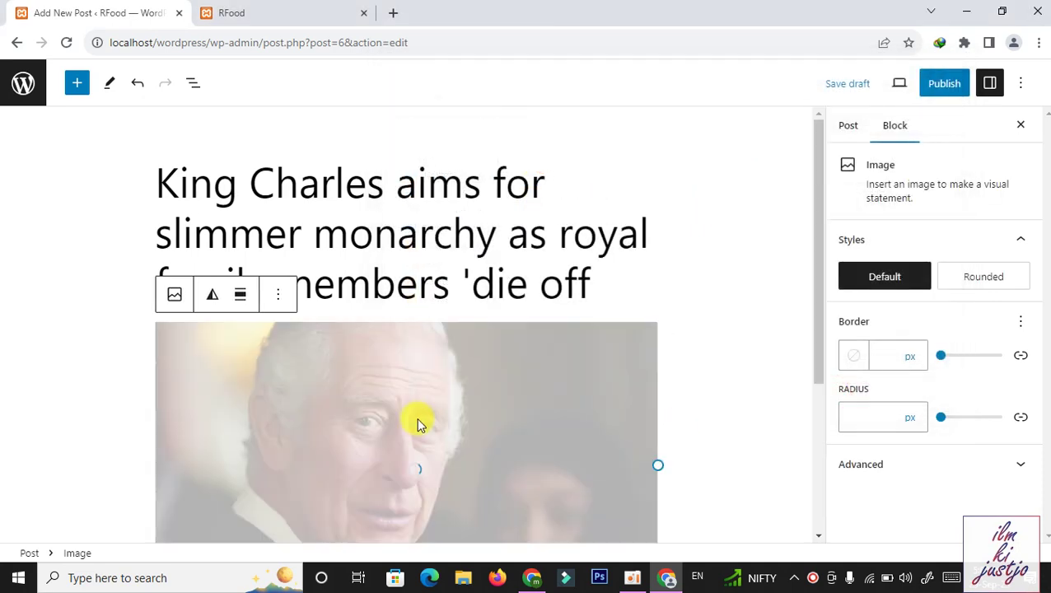
drag(816, 240, 825, 368)
click(321, 431)
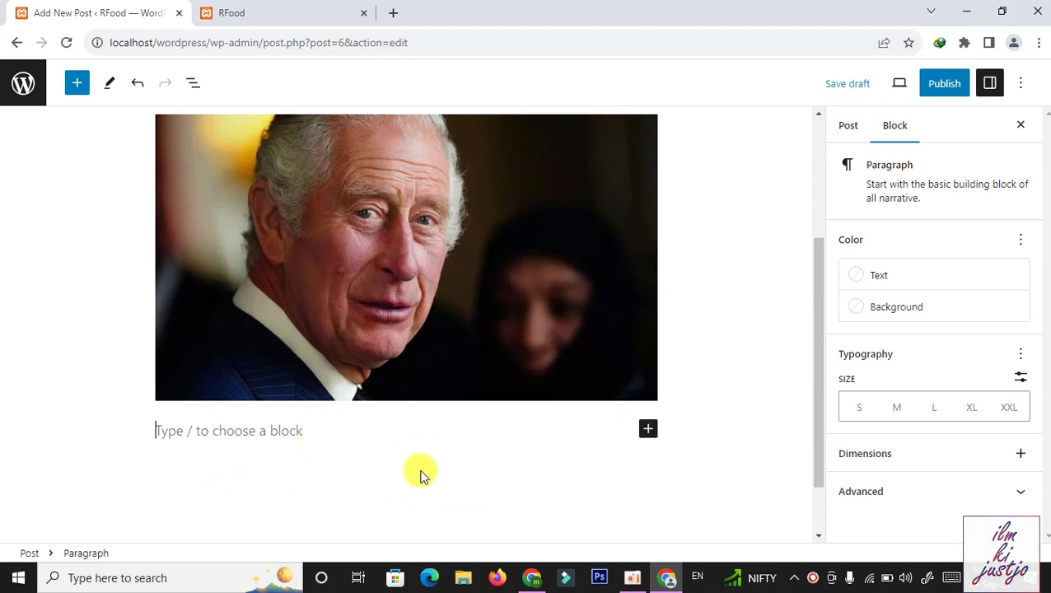
Clear the throwaway text from the paragraph, glance at the live site, and return to the editor
text(eirhiwerhhweuihf)
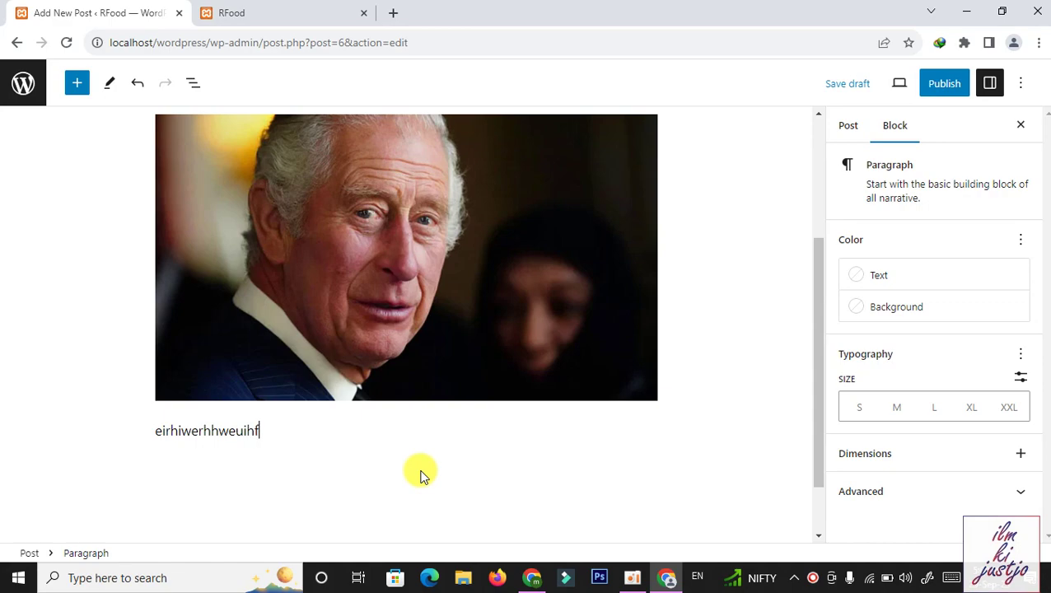
key(ctrl+a)
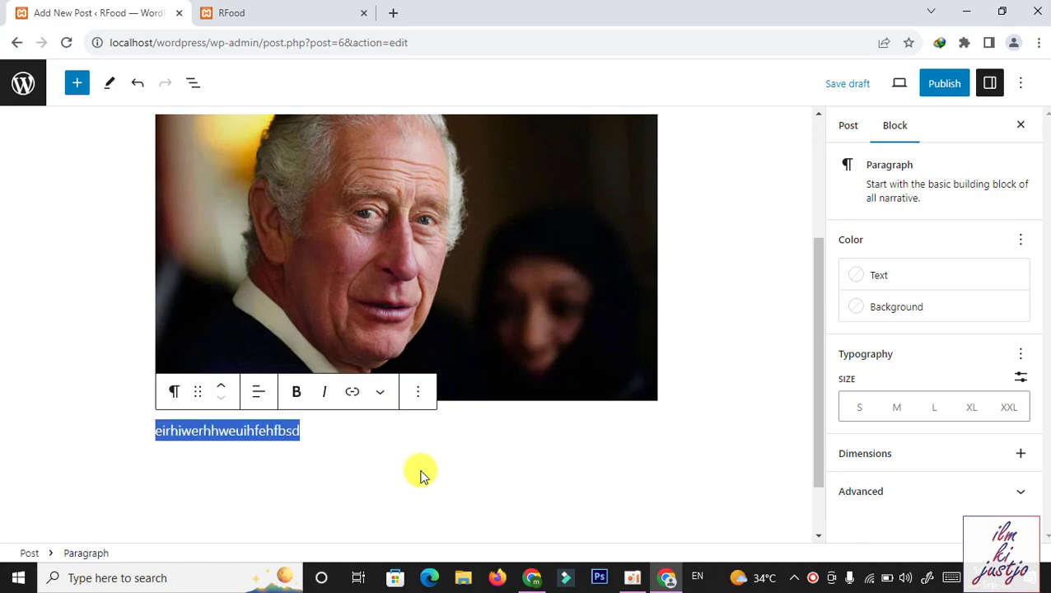
key(BackSpace)
key(BackSpace)
key(BackSpace)
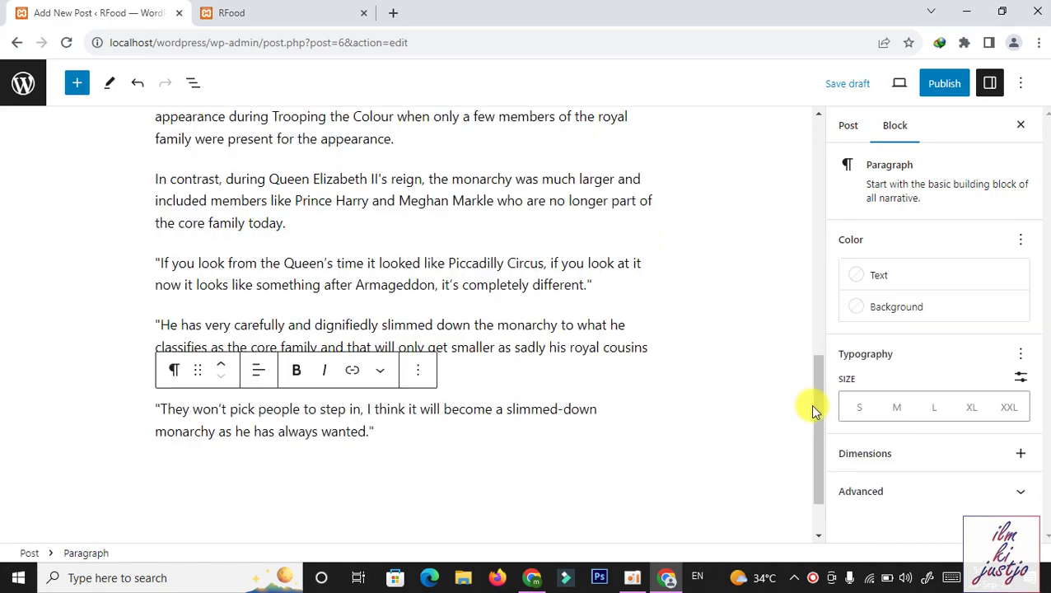
drag(814, 425, 815, 279)
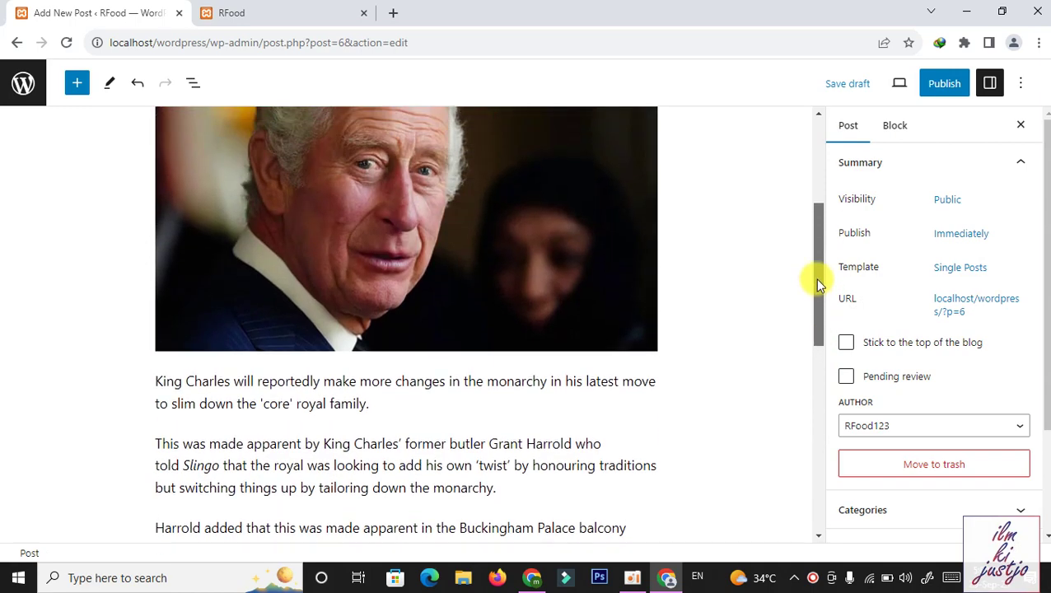
drag(817, 284, 813, 164)
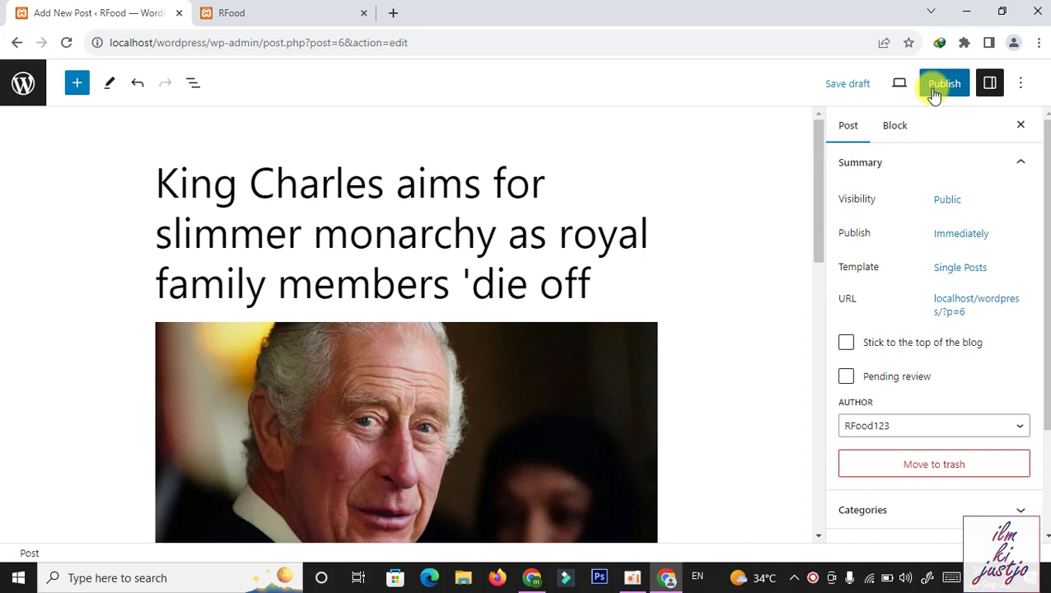
click(279, 13)
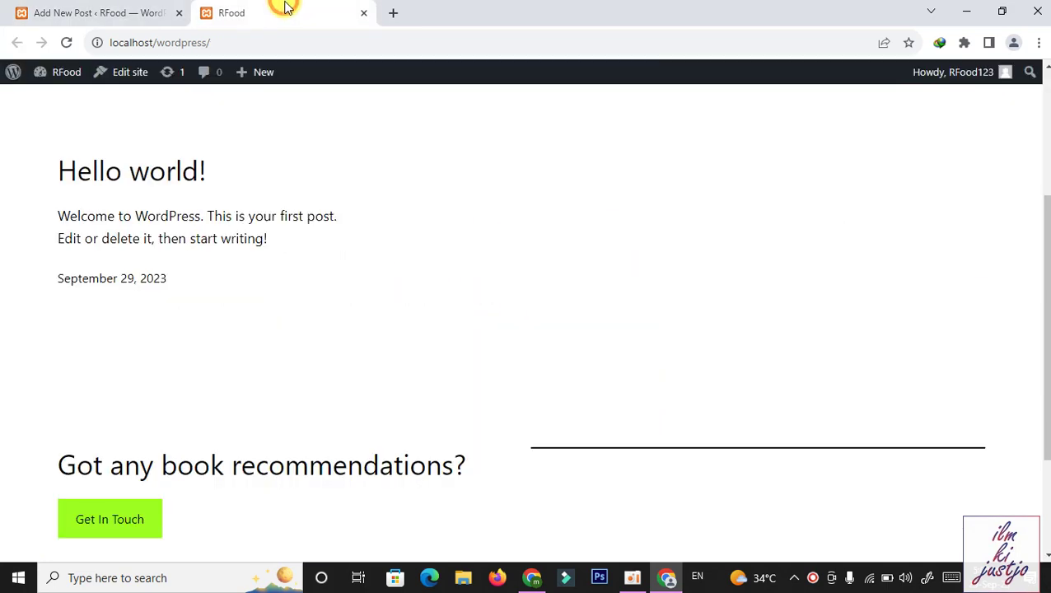
click(134, 11)
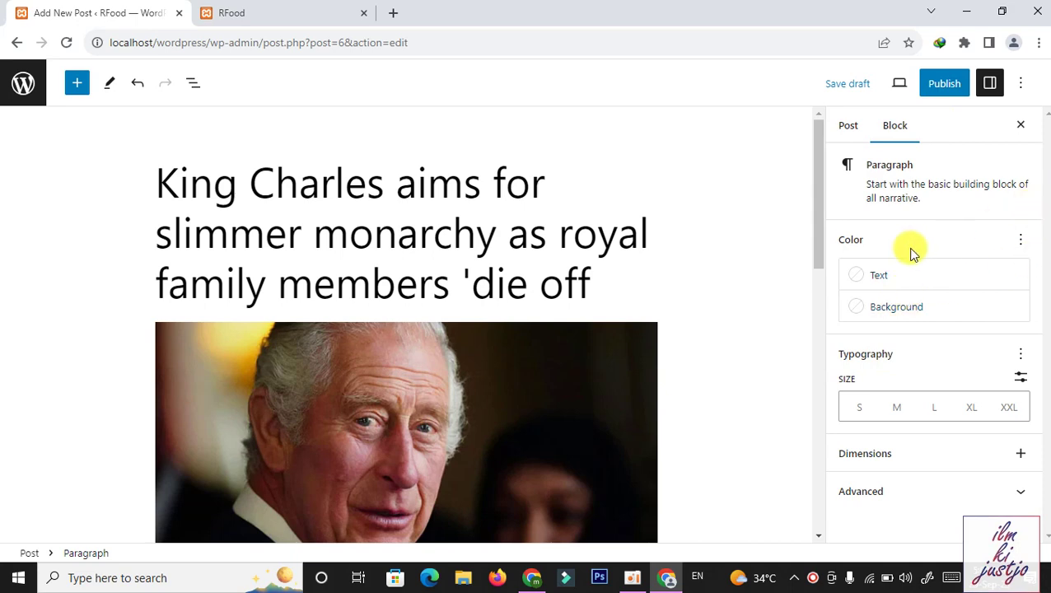
In the Post settings, expand Categories and enter News as a new category name
click(849, 126)
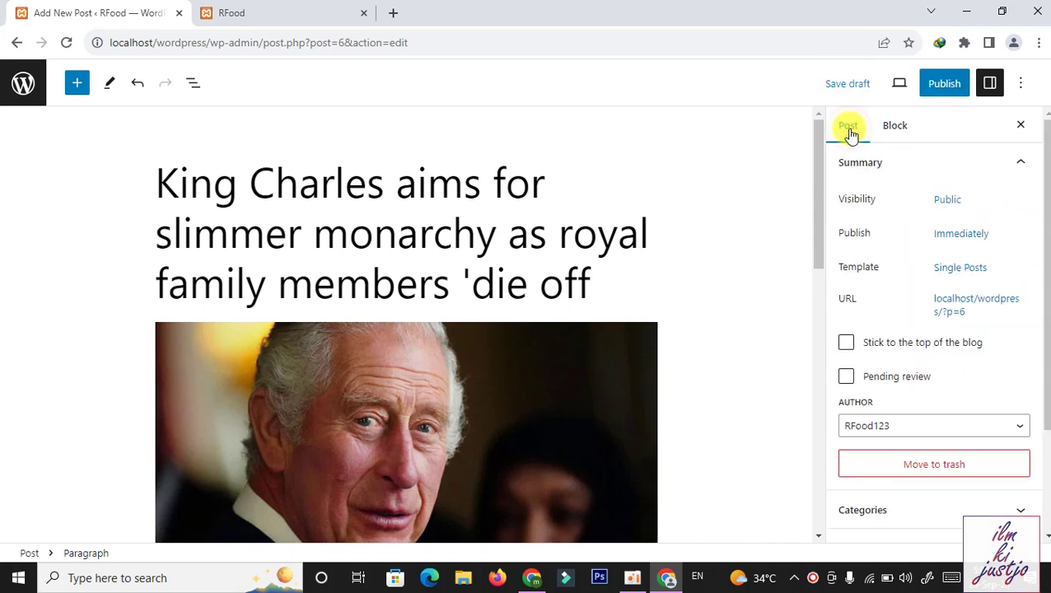
drag(1042, 195, 1044, 299)
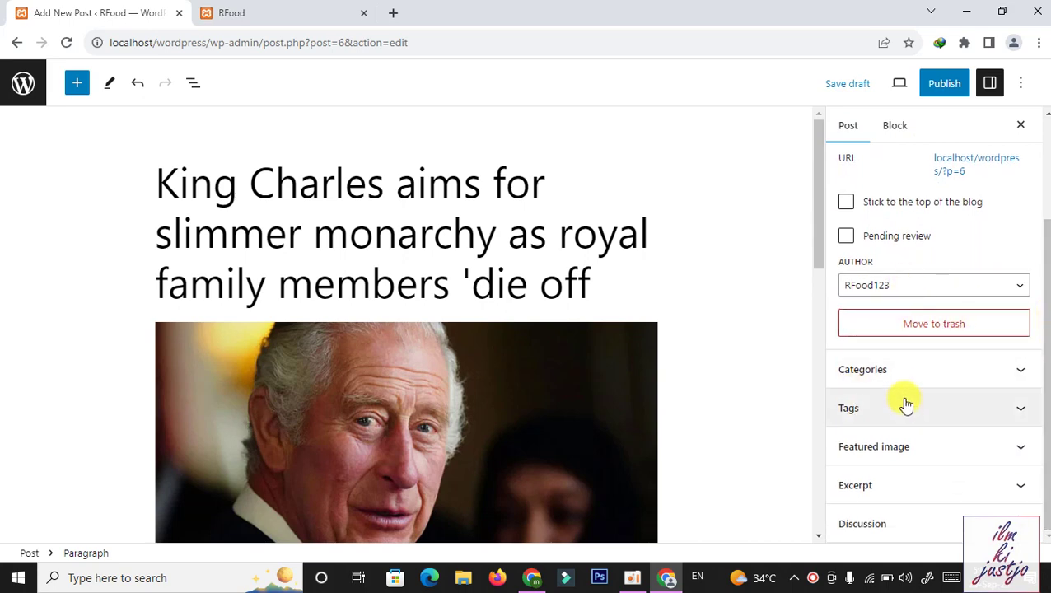
click(903, 373)
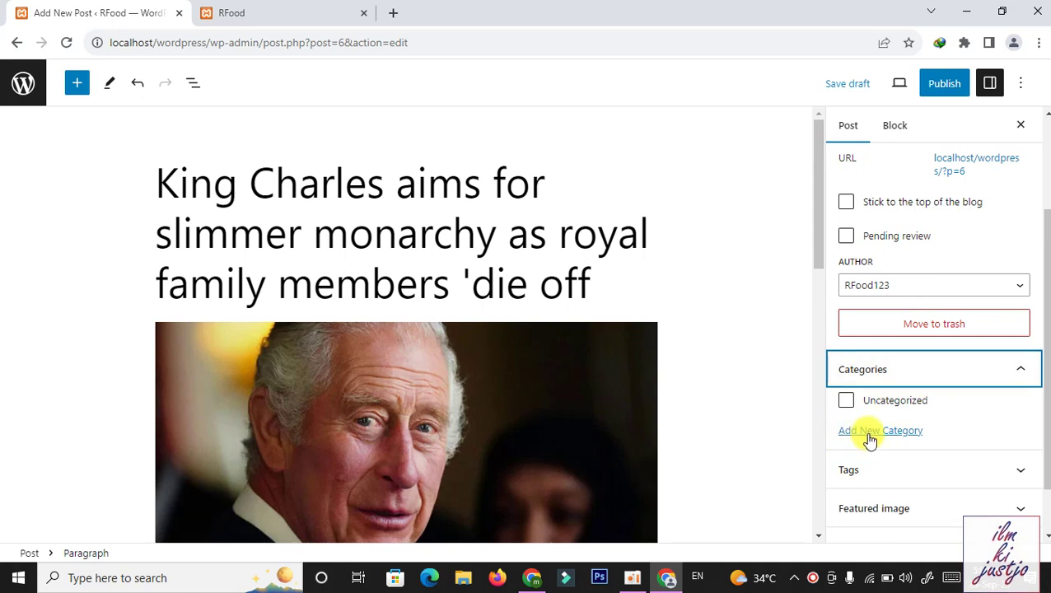
click(870, 435)
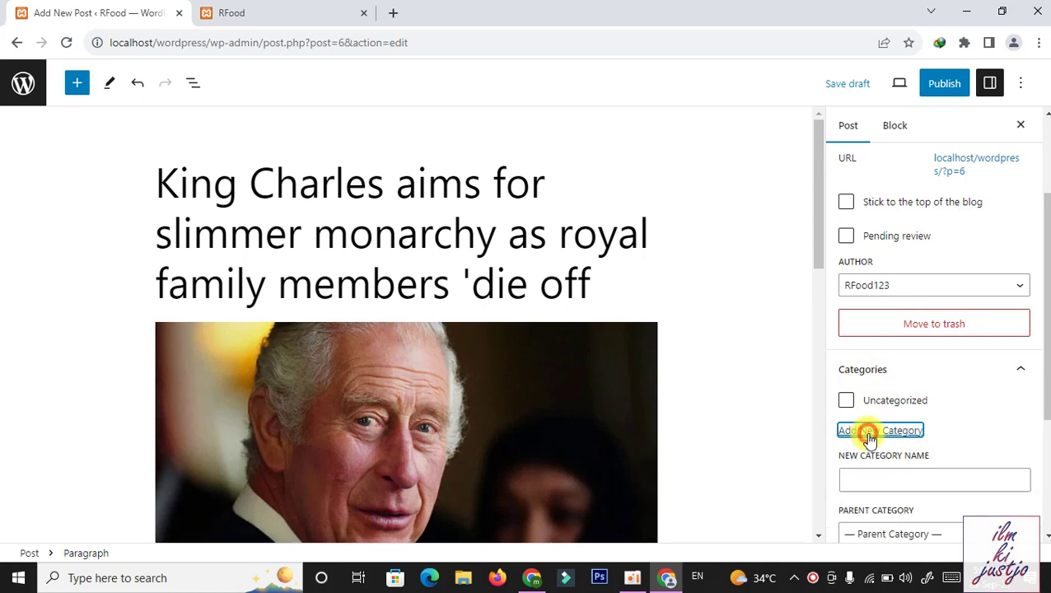
drag(1044, 341, 1044, 406)
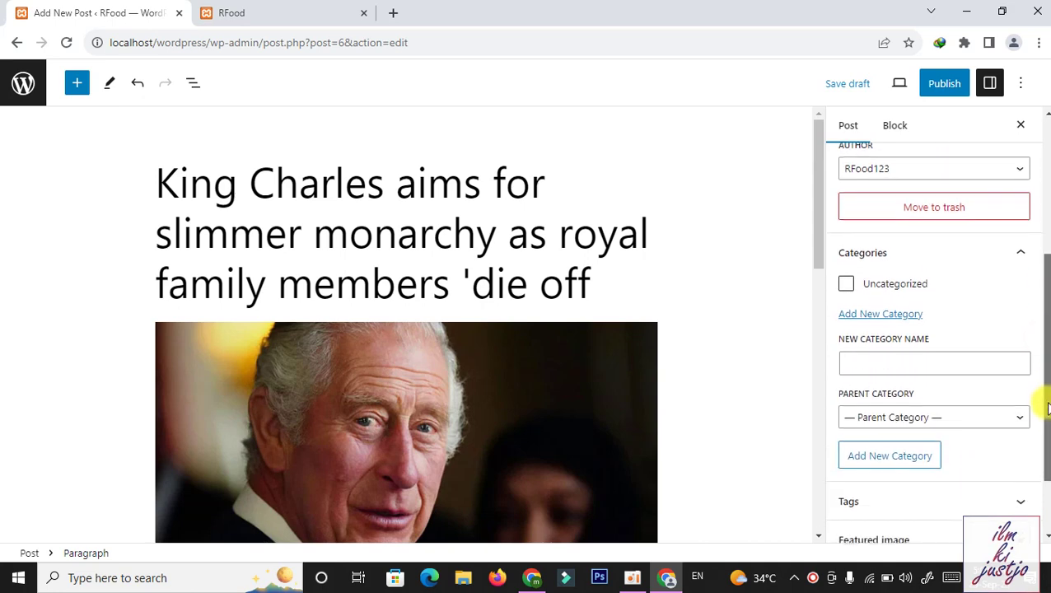
click(927, 361)
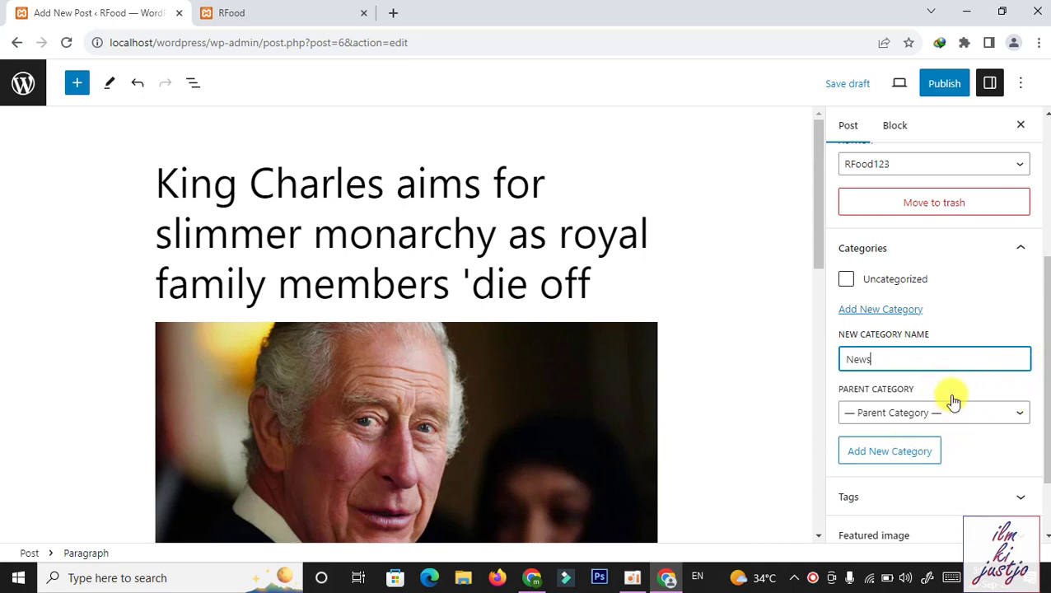
click(961, 437)
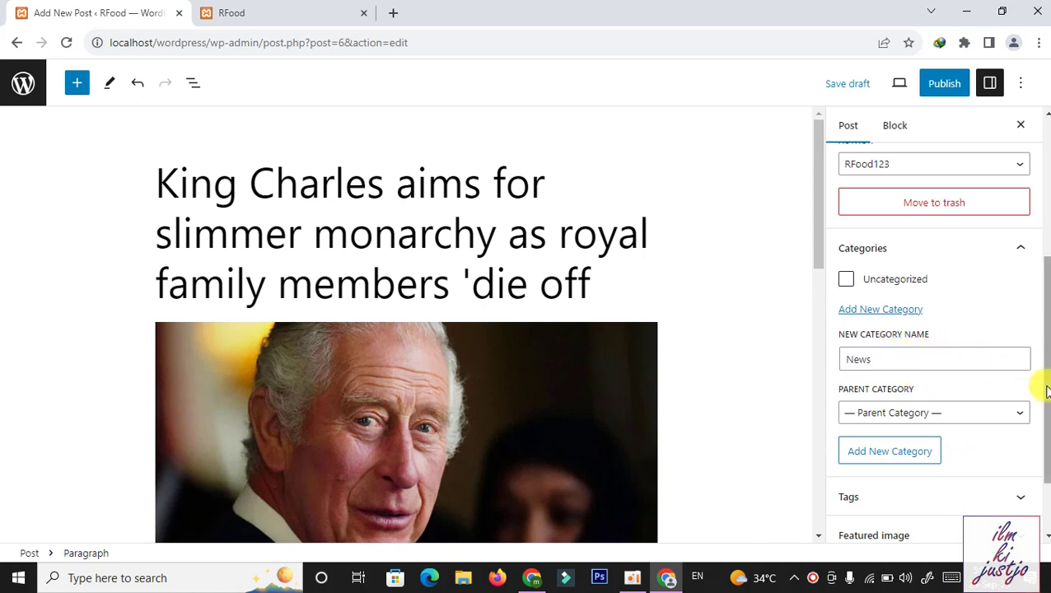
drag(1048, 374, 1047, 429)
click(993, 407)
Add the tag 'king' to the post and expand the Featured image section
click(935, 372)
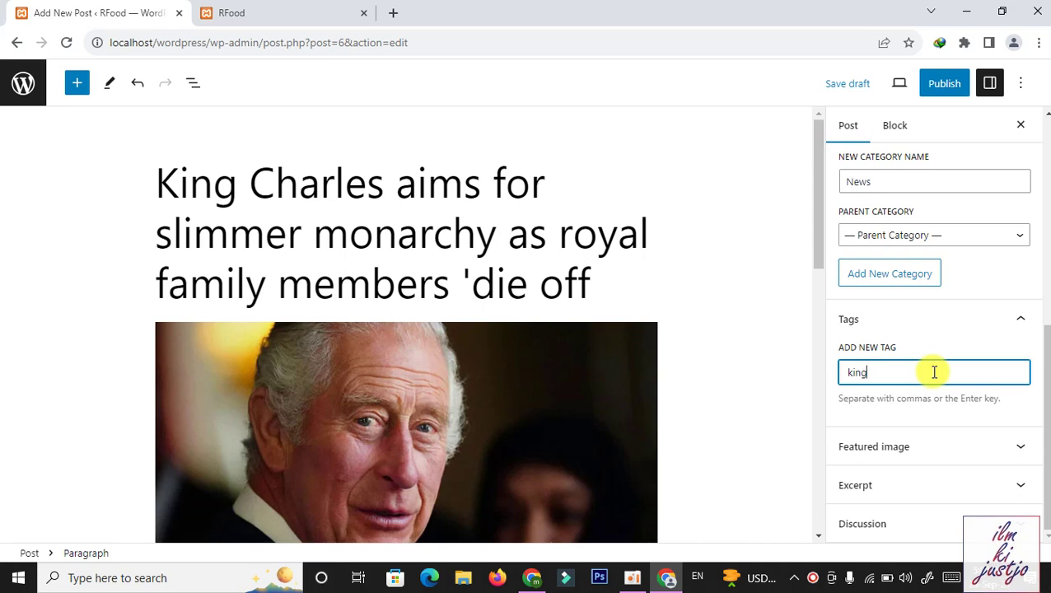
text(king)
key(Return)
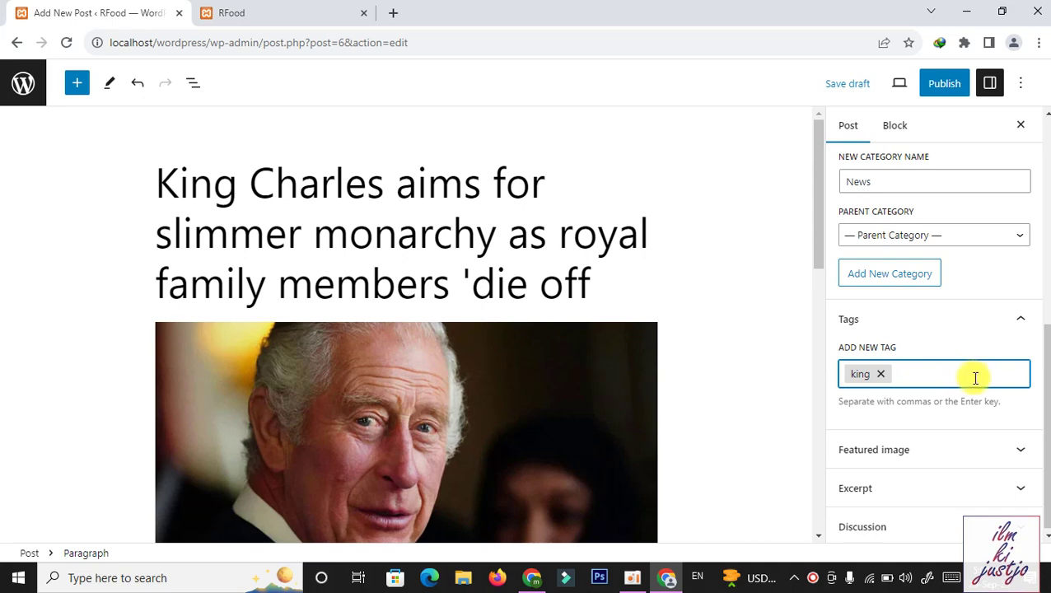
drag(1044, 375, 1044, 405)
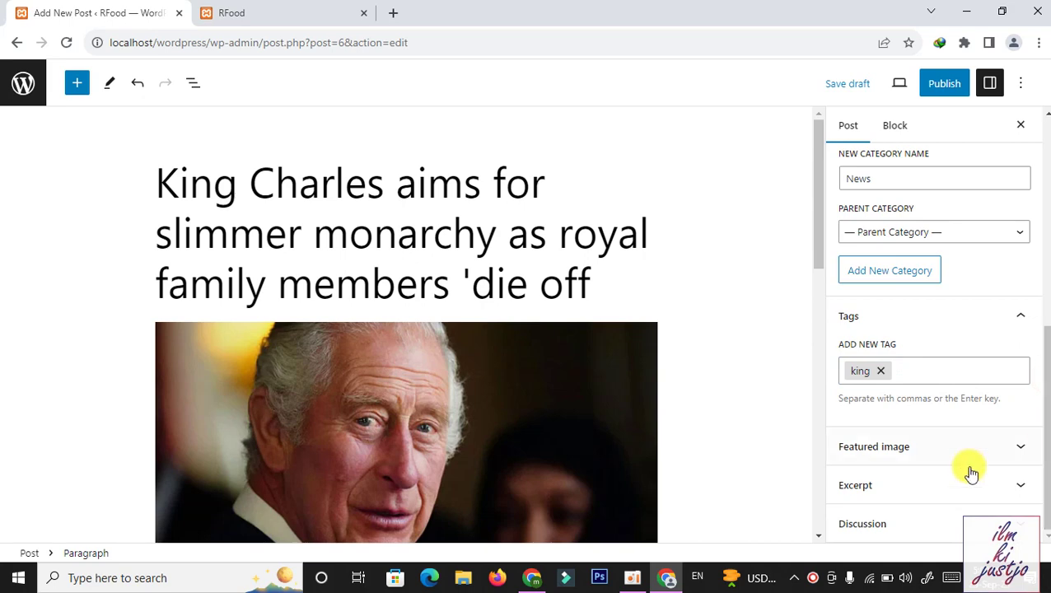
click(948, 447)
Choose the King Charles photo from the Media Library as the post's featured image
drag(1045, 408, 1044, 445)
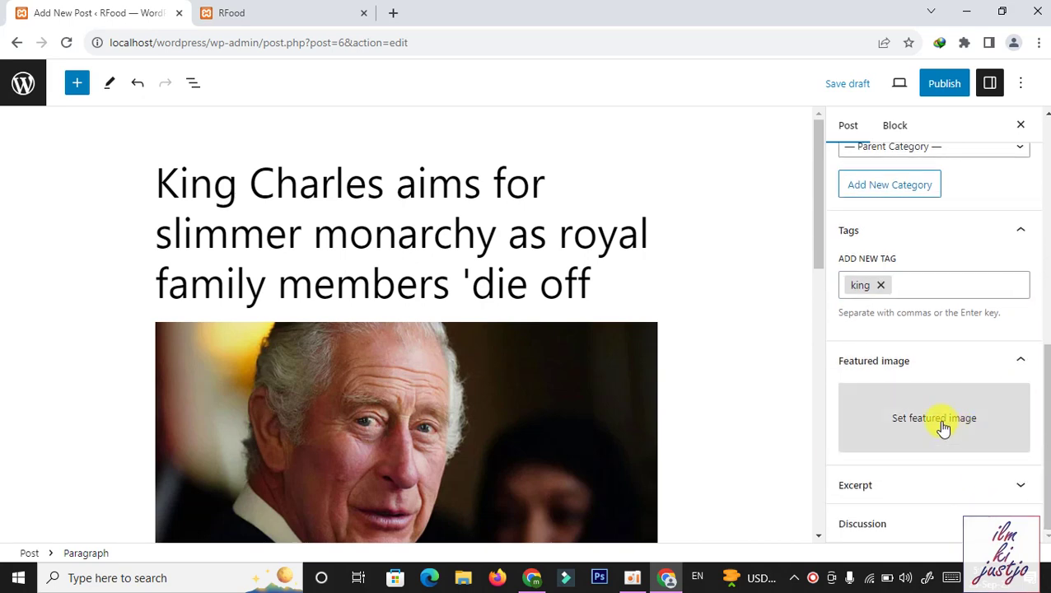
click(873, 427)
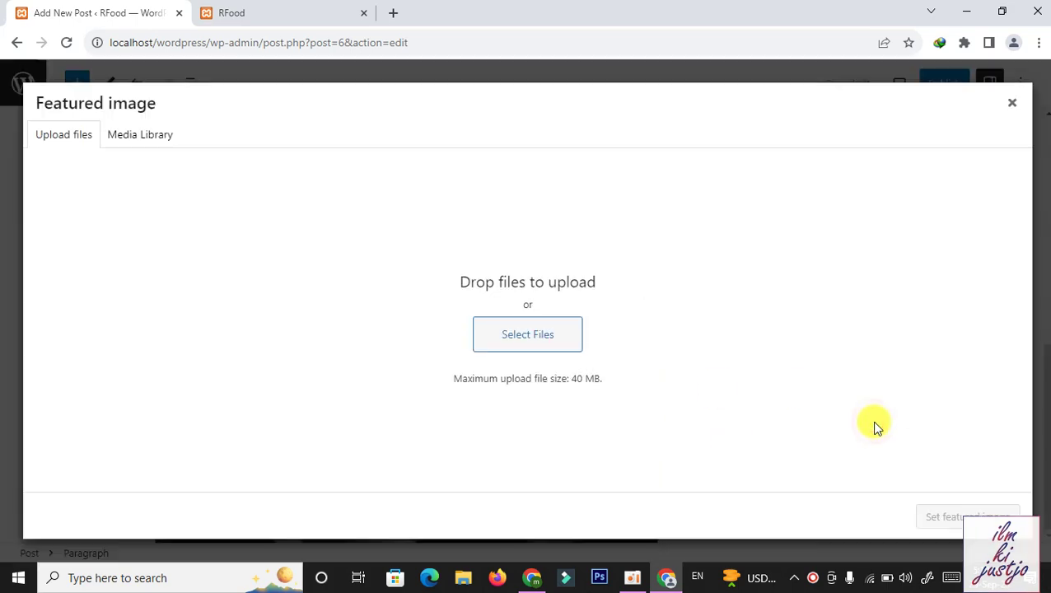
click(520, 344)
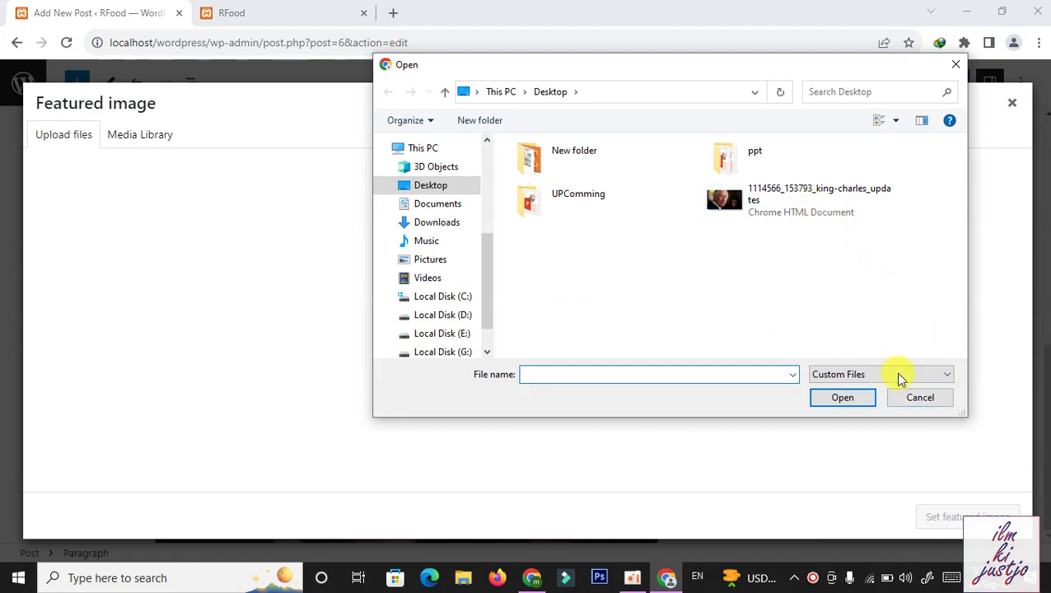
click(921, 399)
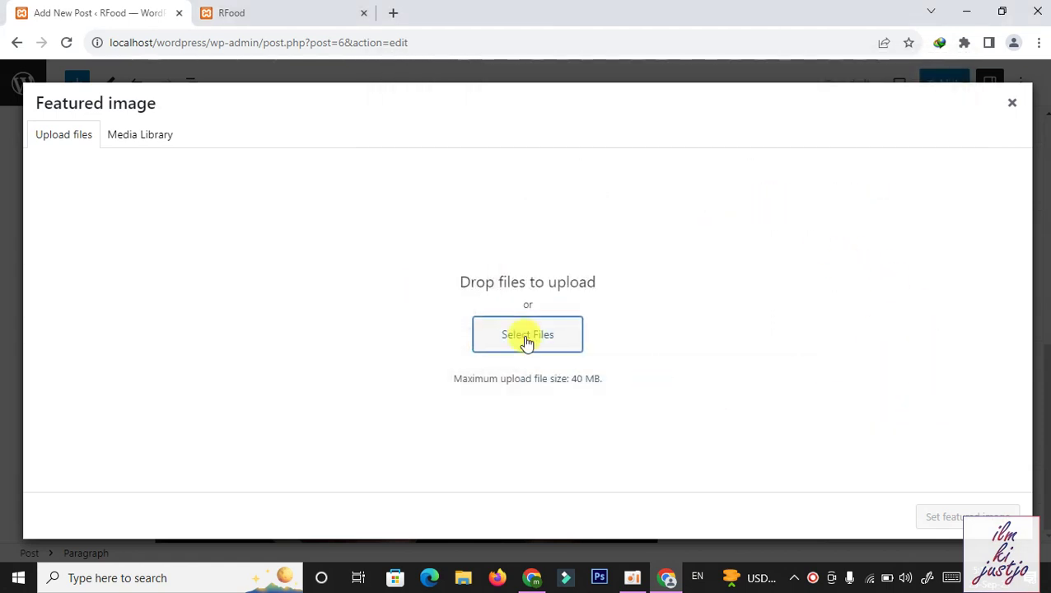
click(152, 135)
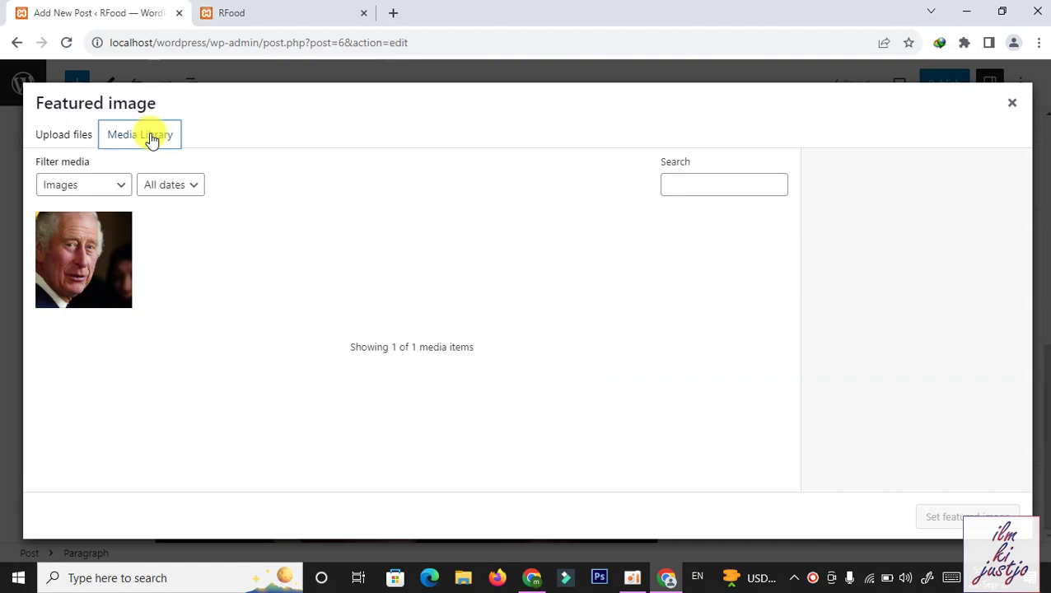
click(103, 265)
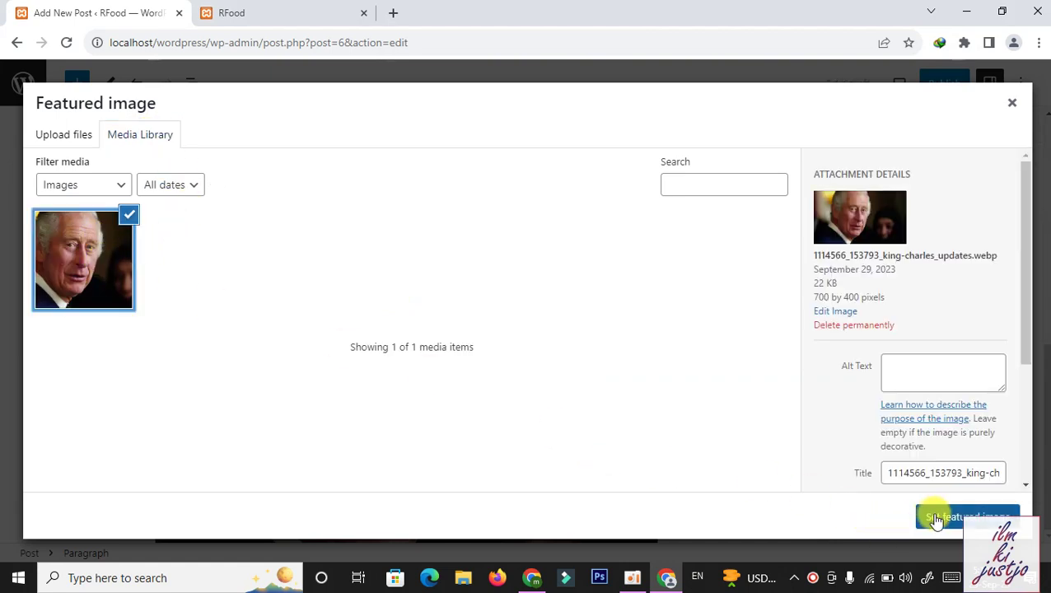
click(935, 517)
scroll(1014, 415, down, 1)
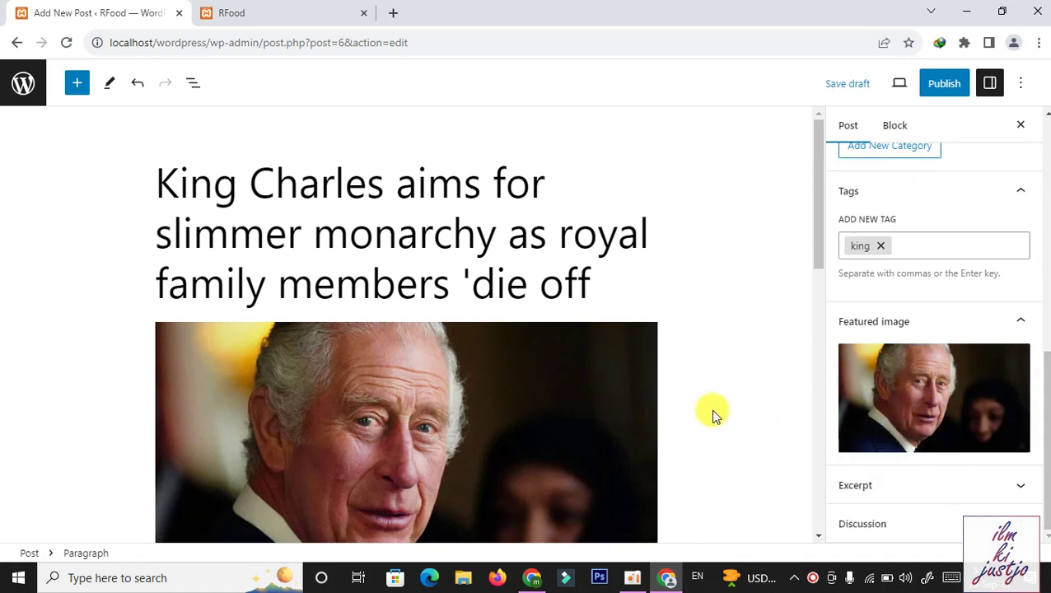
Publish the King Charles post, confirming in the pre-publish panel
click(951, 85)
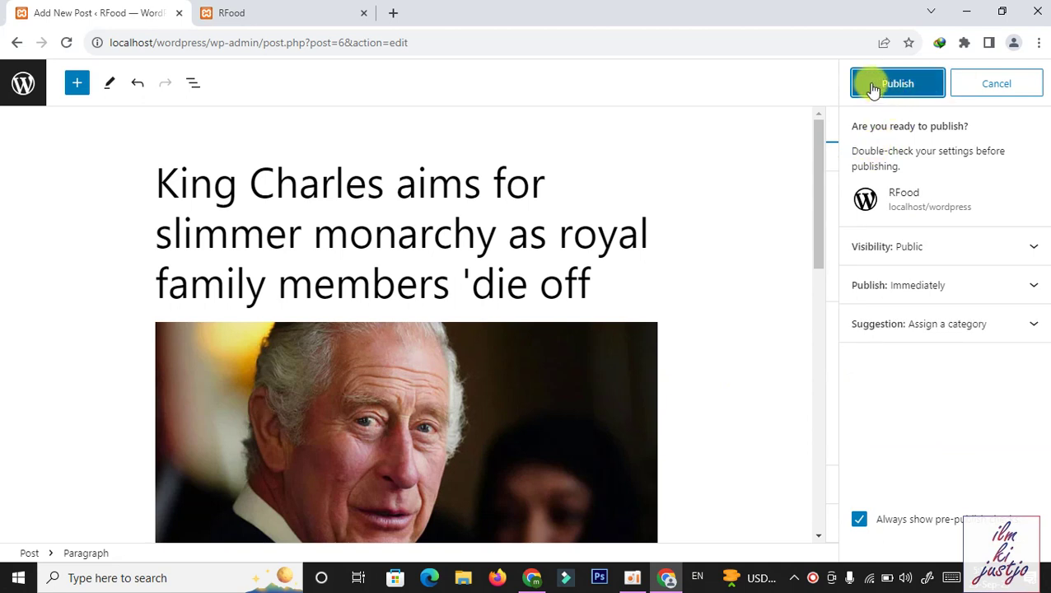
click(901, 85)
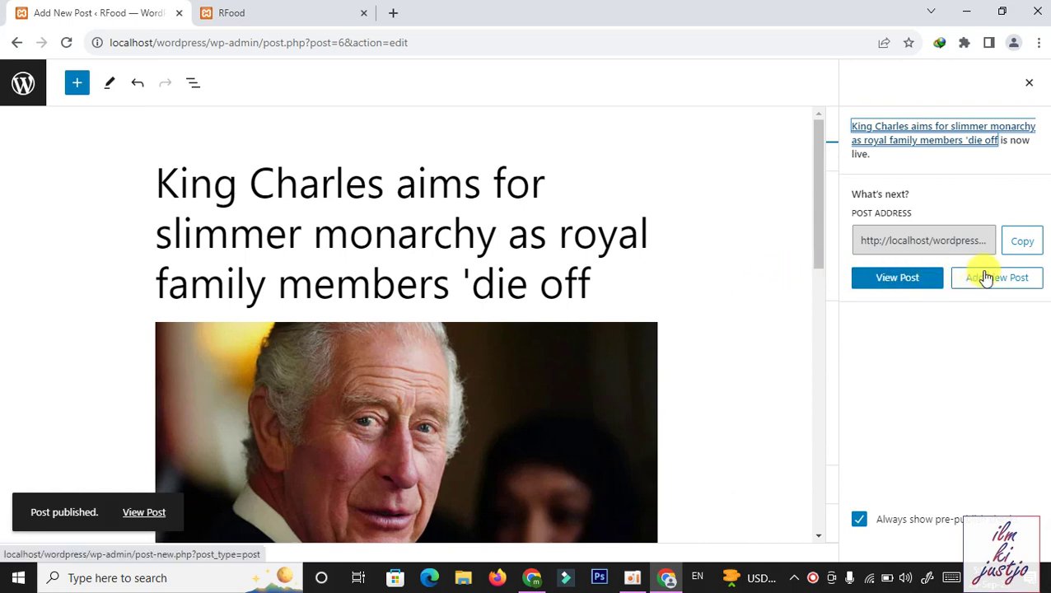
View the published King Charles post on the live site, then go to the admin area
click(896, 279)
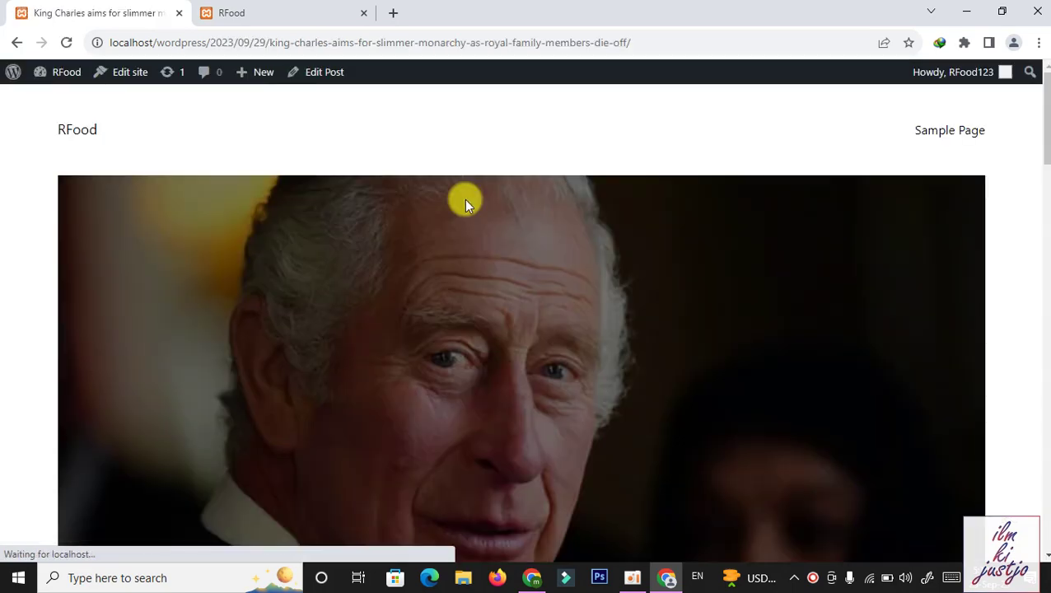
drag(1045, 140, 1045, 97)
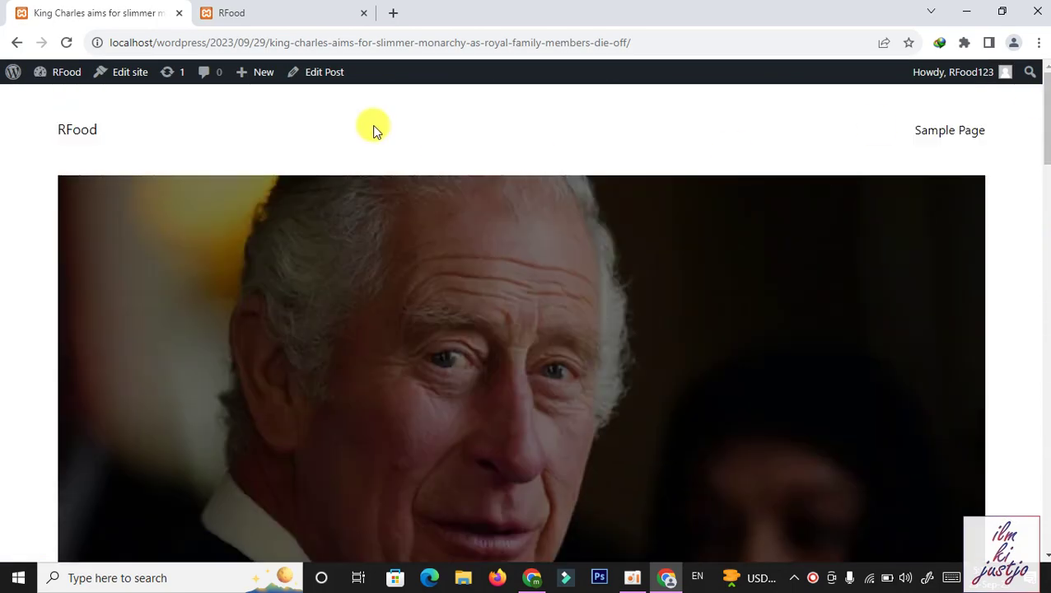
click(234, 13)
click(115, 13)
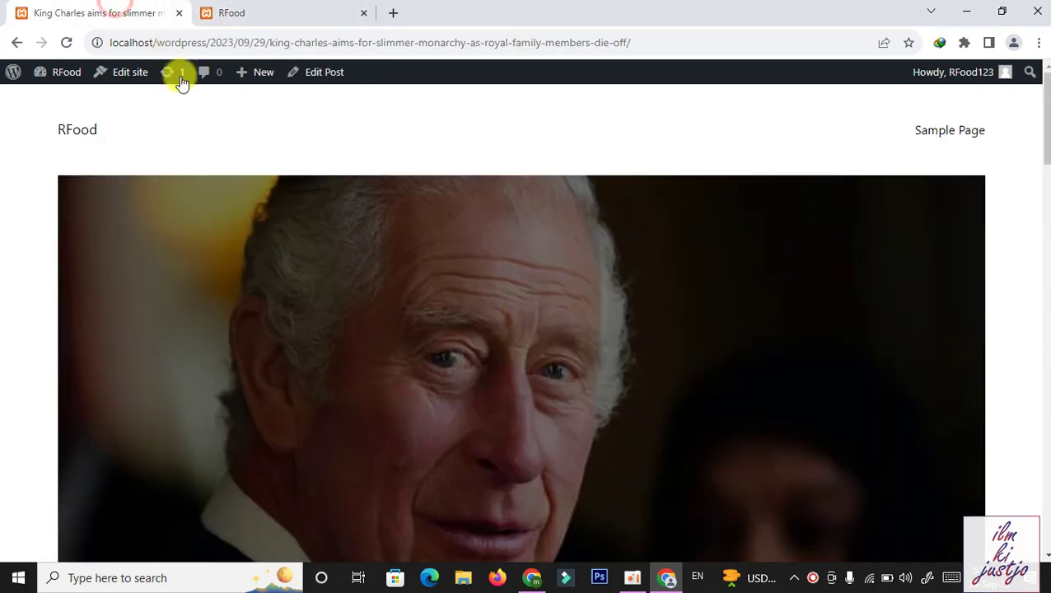
click(14, 73)
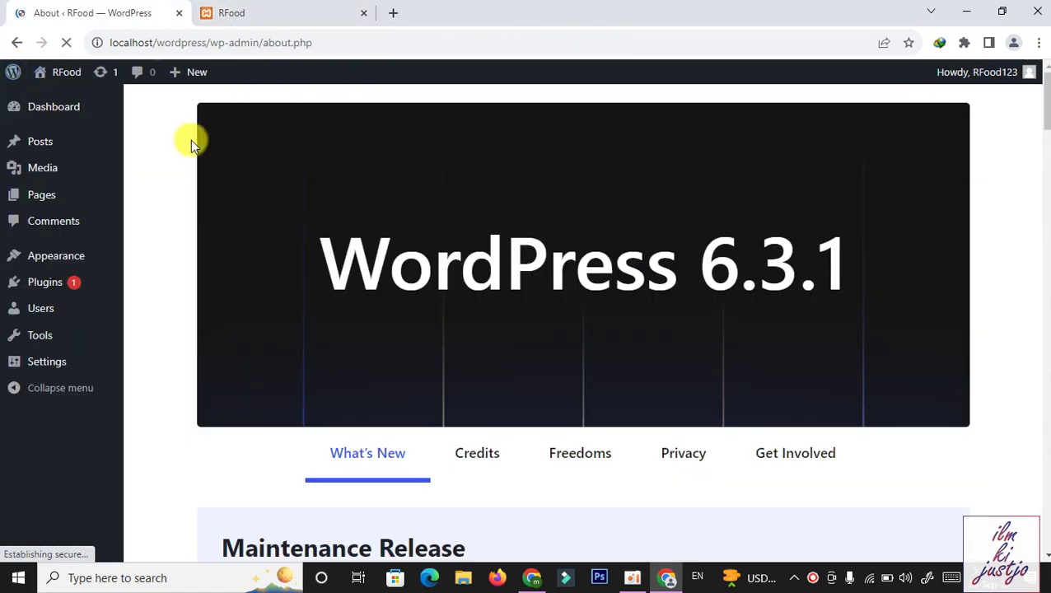
Reload the RFood blog front page to show the new King Charles post
mouse_move(42, 138)
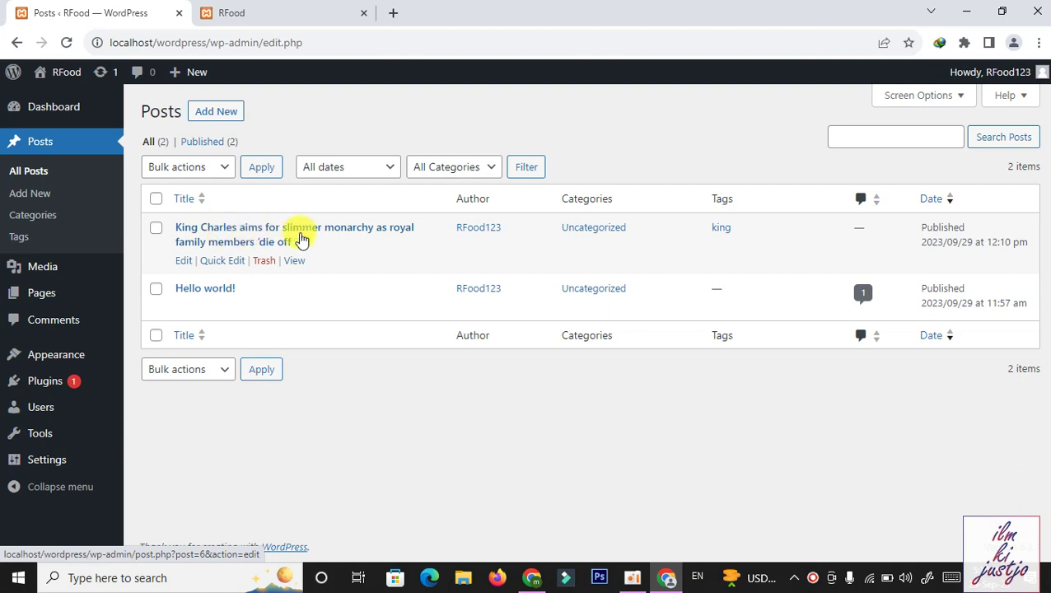
click(227, 10)
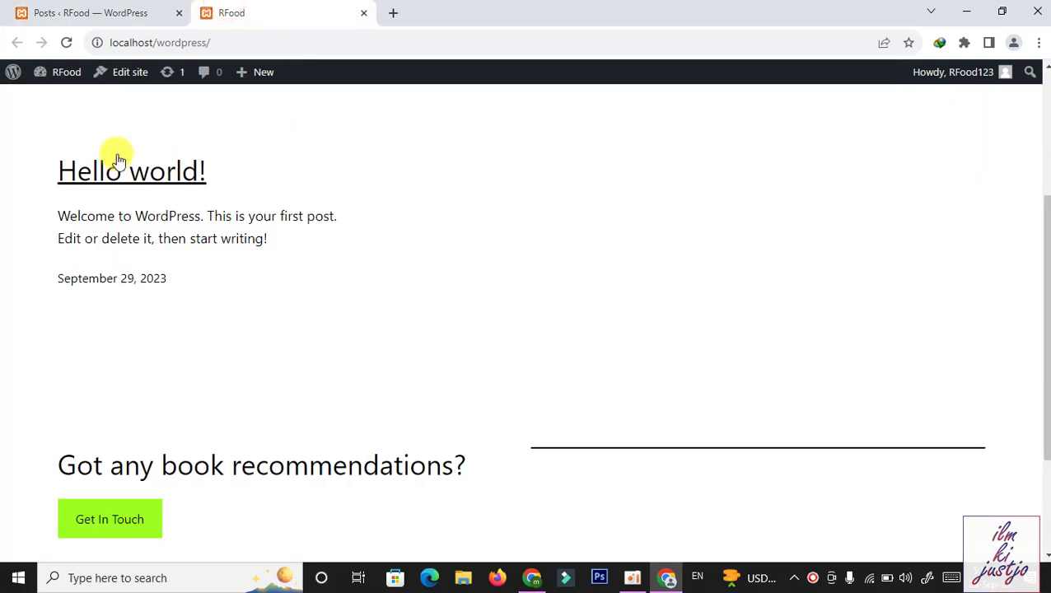
scroll(944, 161, up, 3)
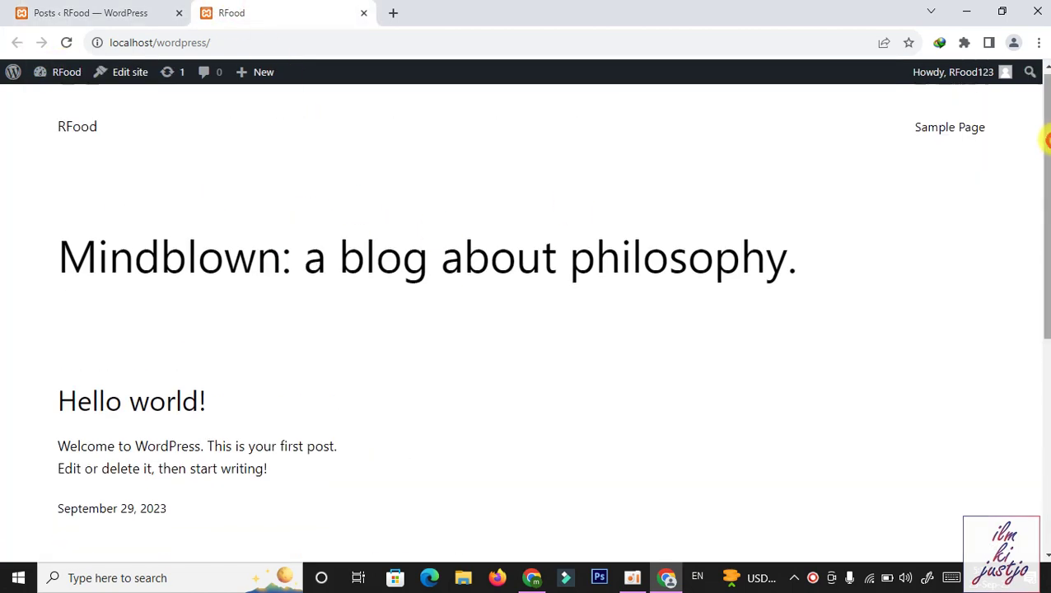
click(69, 42)
drag(1045, 165, 1045, 274)
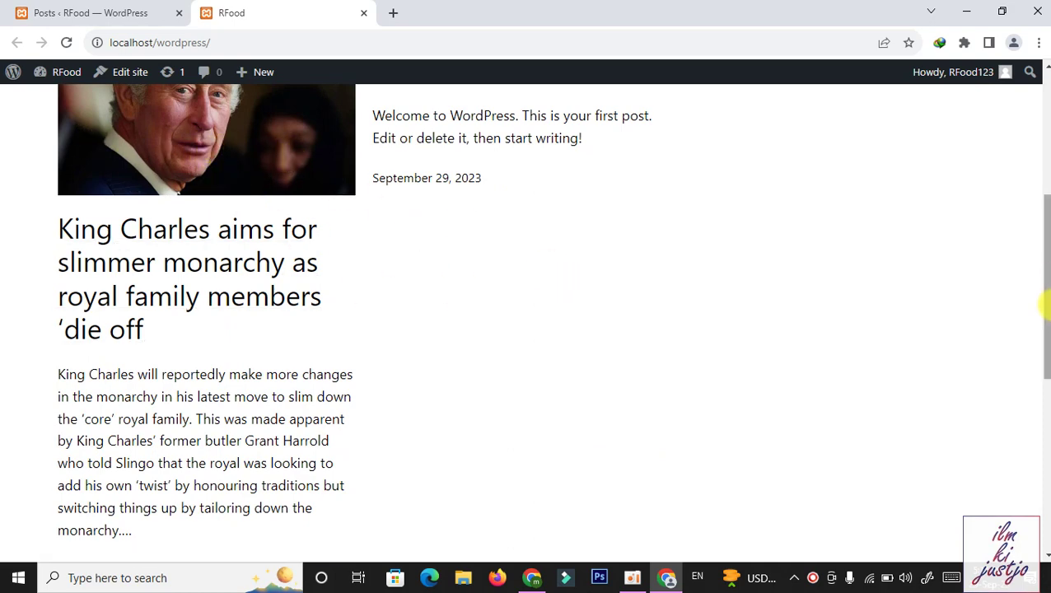
drag(1044, 297, 1044, 223)
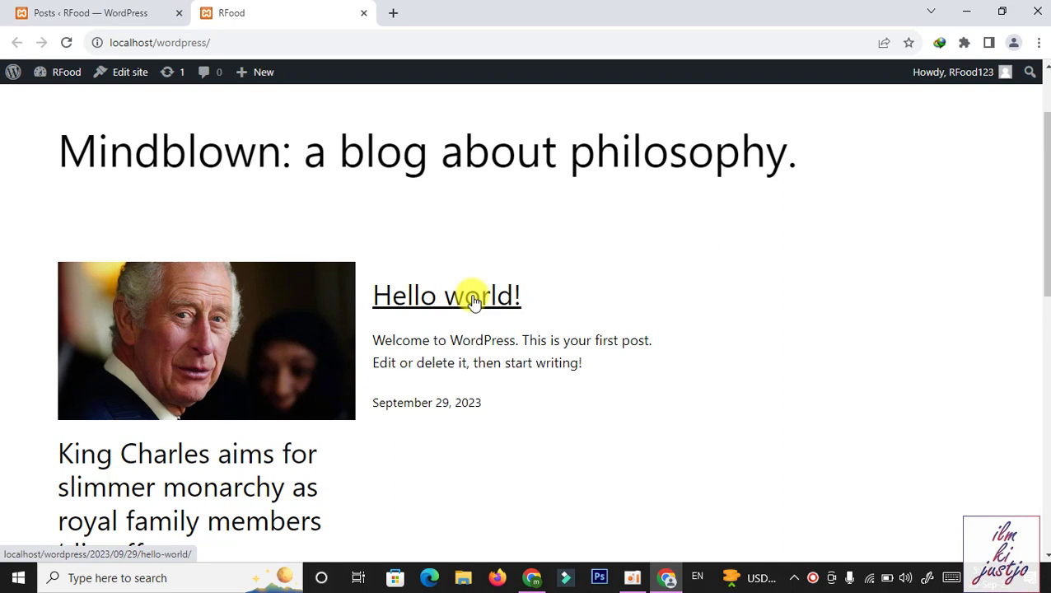
Check the Testim image on the desktop, then return to the admin Posts list
key(super+d)
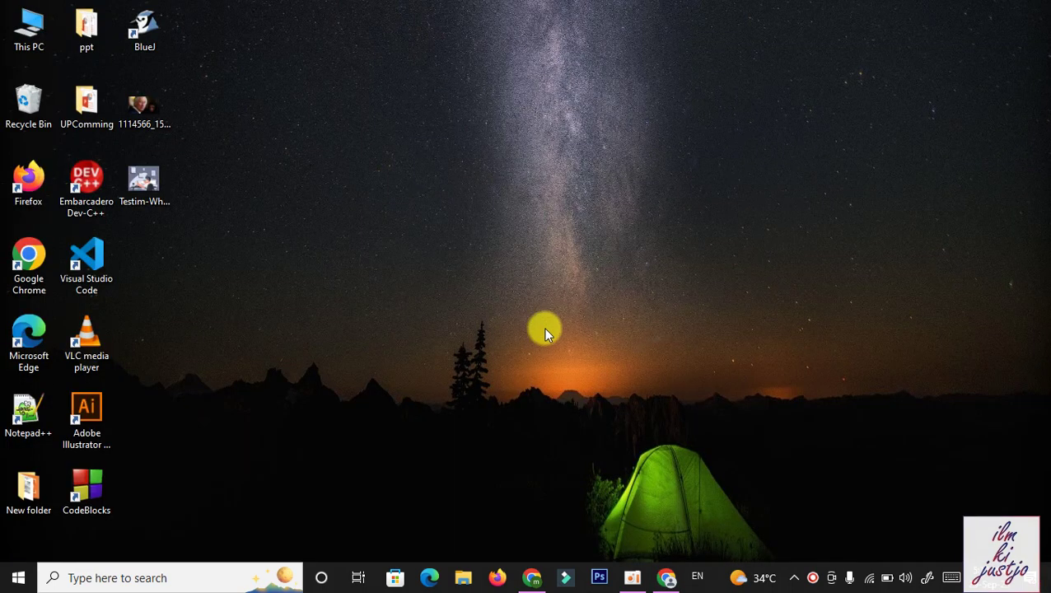
click(157, 193)
click(370, 297)
click(666, 577)
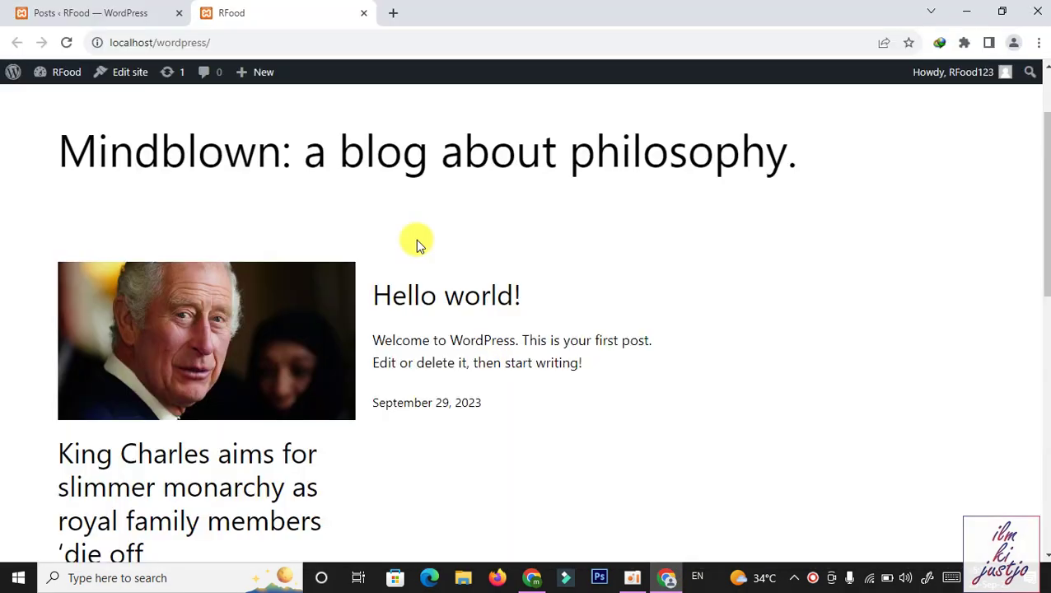
click(101, 11)
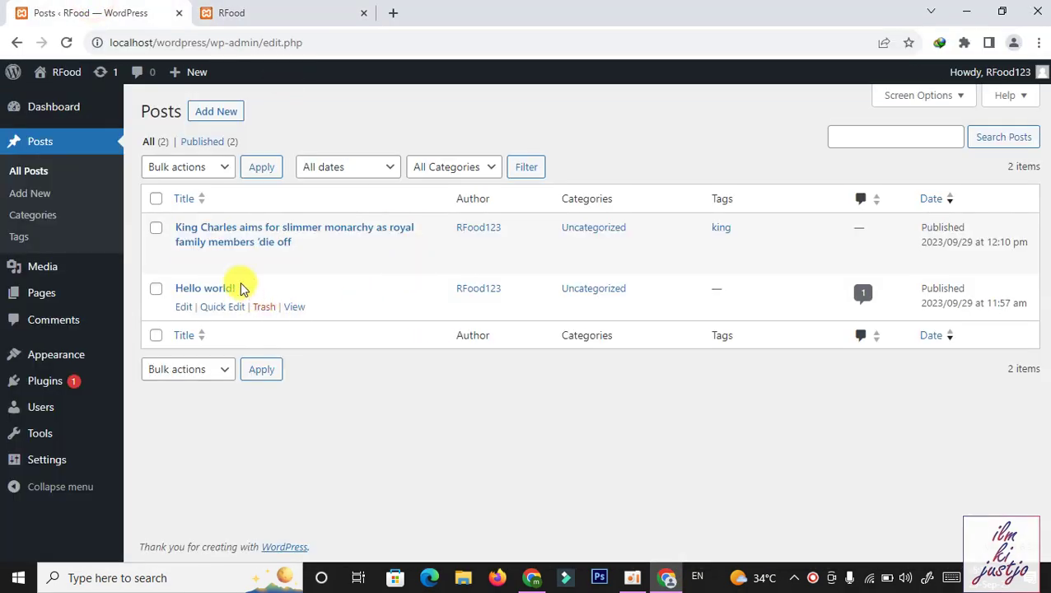
Open Hello world! in the editor and bring up the Featured image media chooser
click(206, 290)
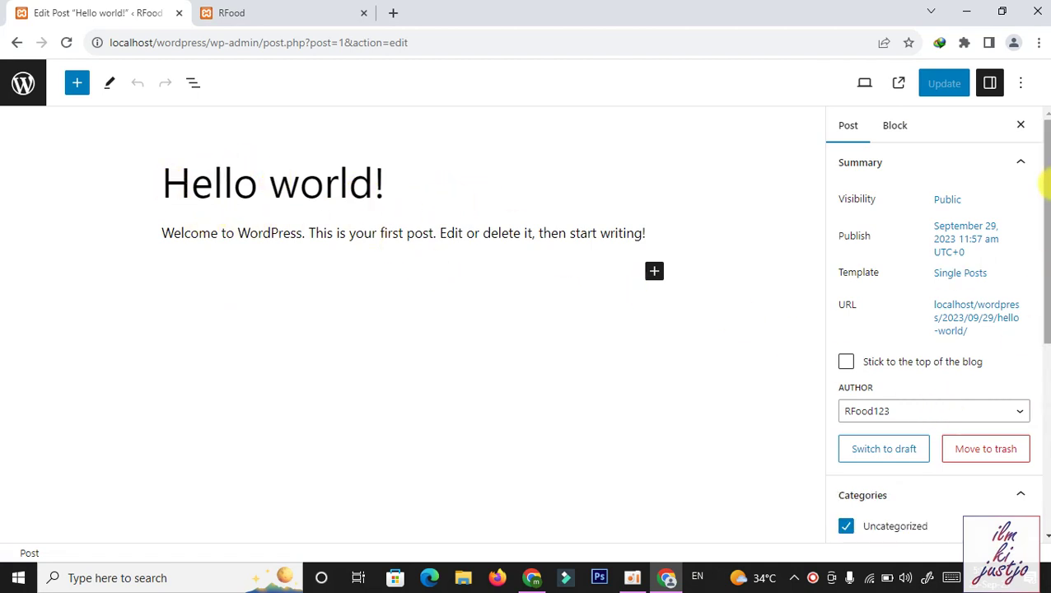
scroll(1043, 297, down, 3)
click(301, 9)
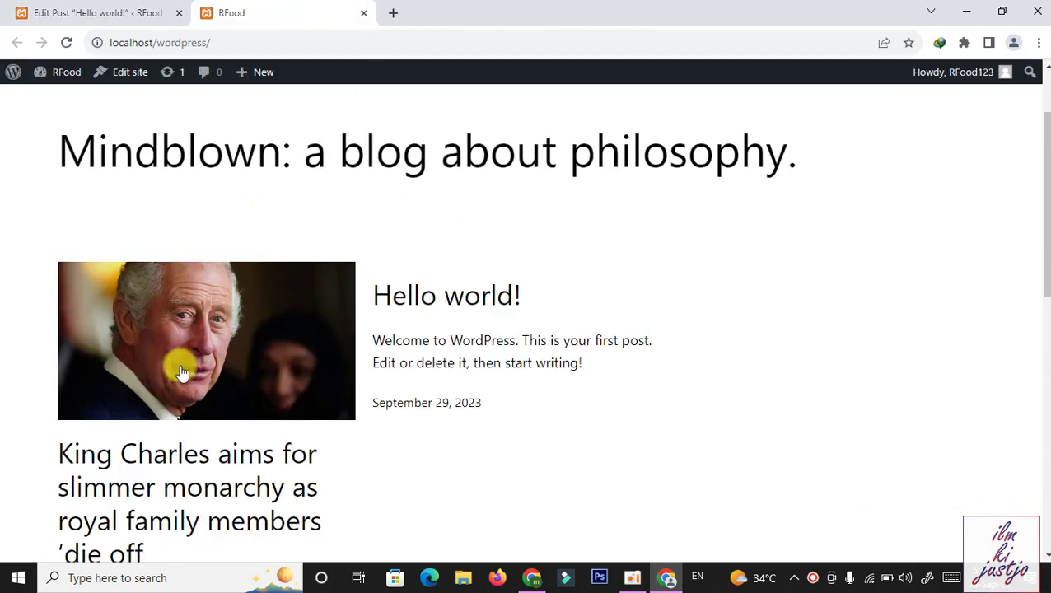
click(49, 9)
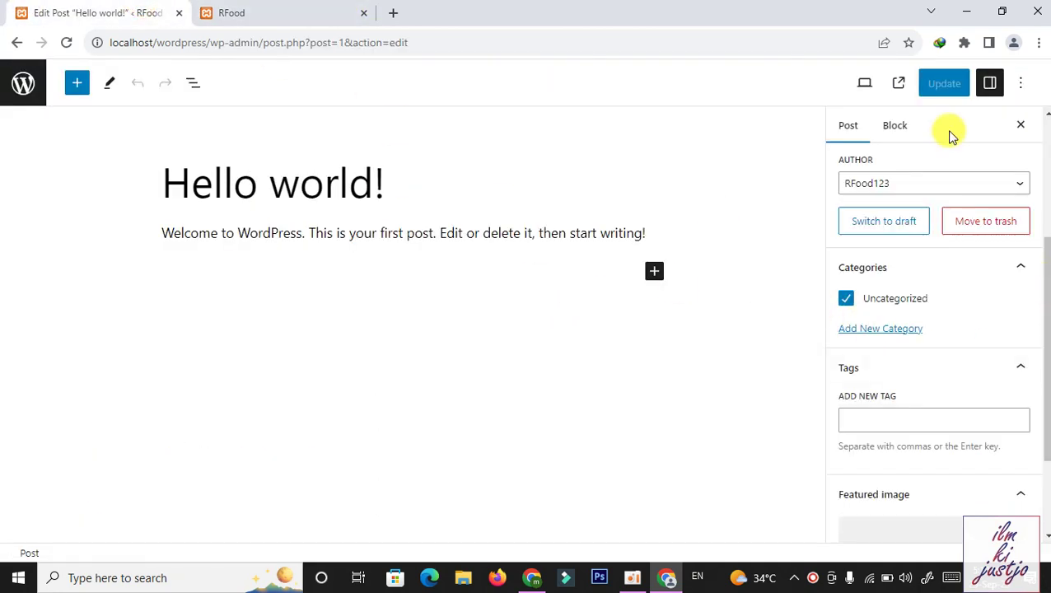
drag(1045, 330, 1045, 407)
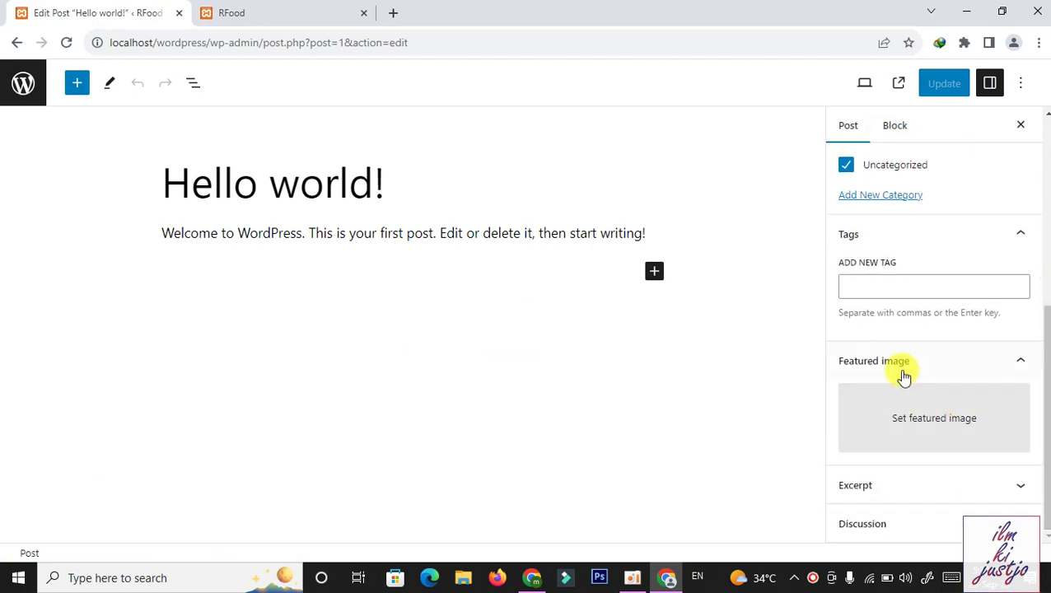
click(965, 423)
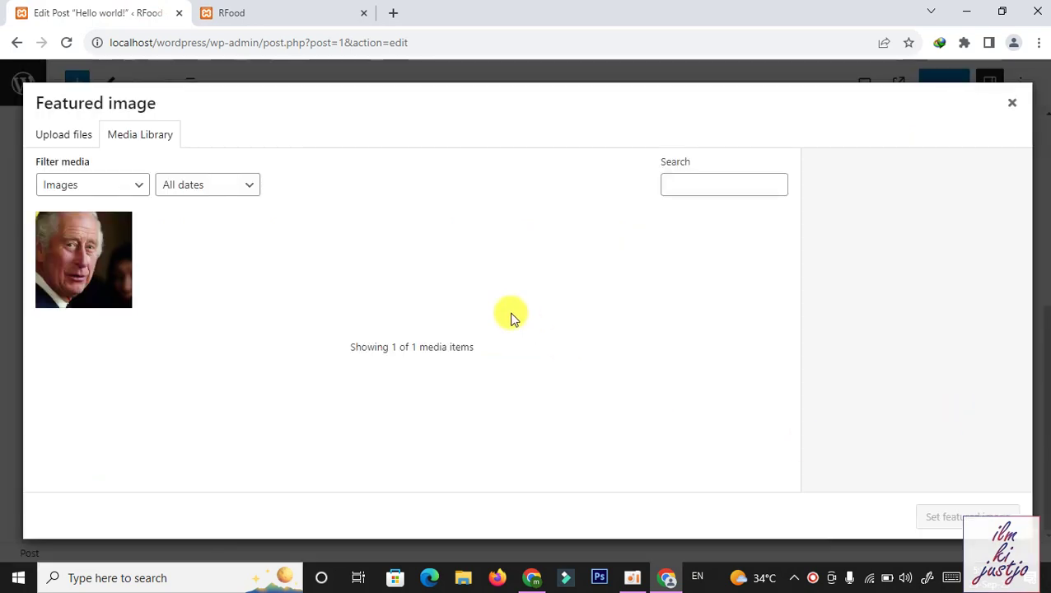
Try uploading the Testim webp image as featured image and dismiss the rejection error
click(40, 136)
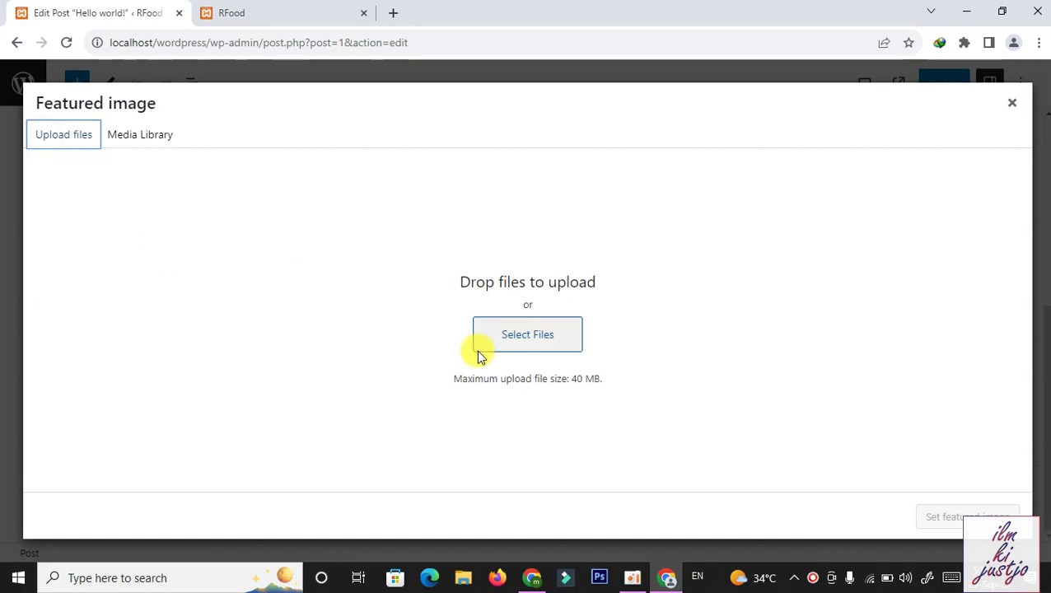
click(533, 345)
click(611, 237)
click(840, 398)
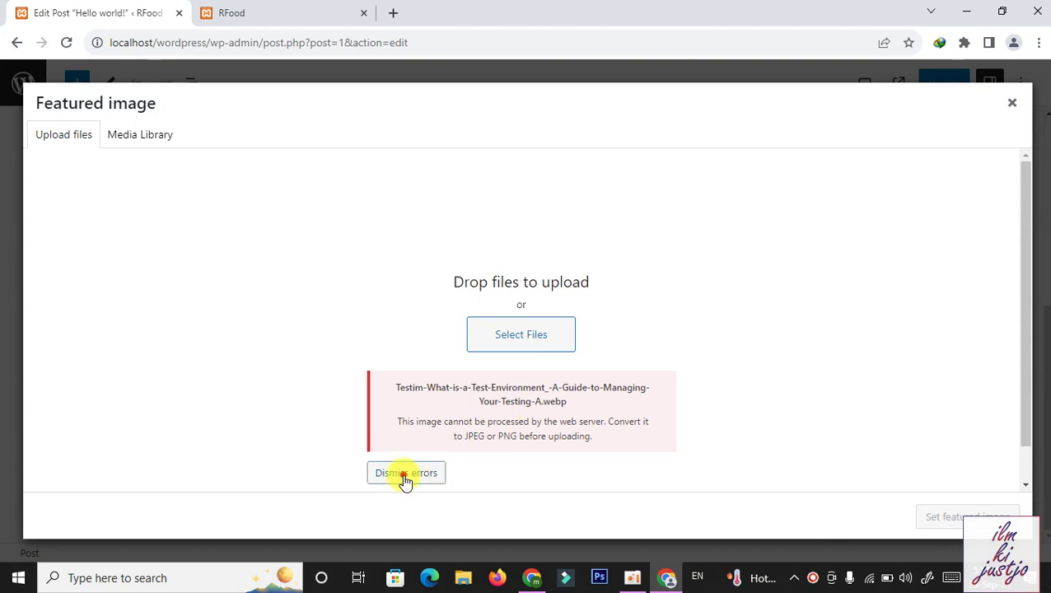
click(403, 476)
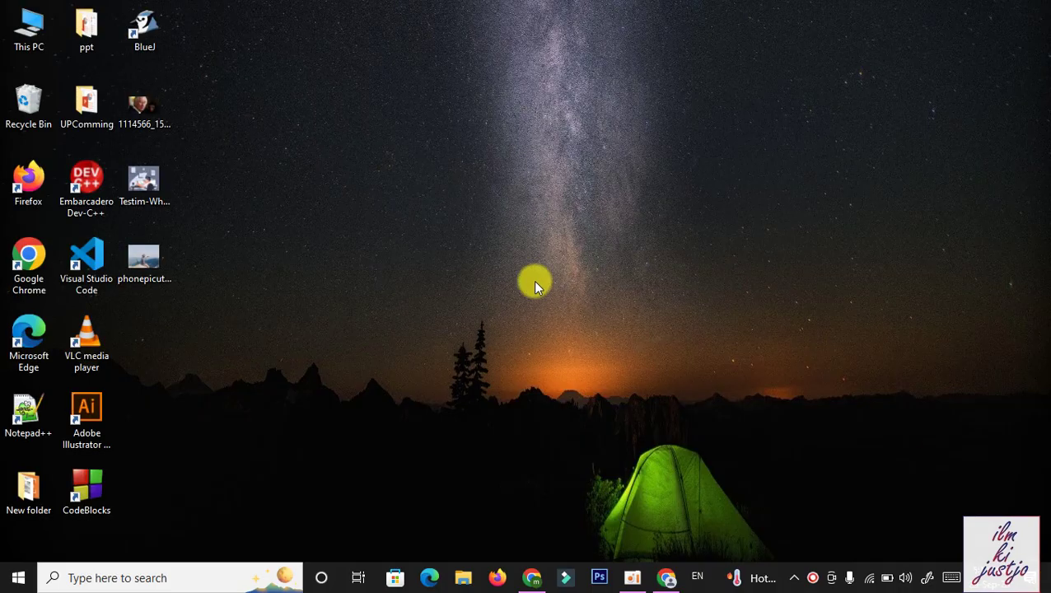
Try uploading phonepicutres-TA.webp, also rejected, then show the desktop and select the downloaded photo
click(146, 258)
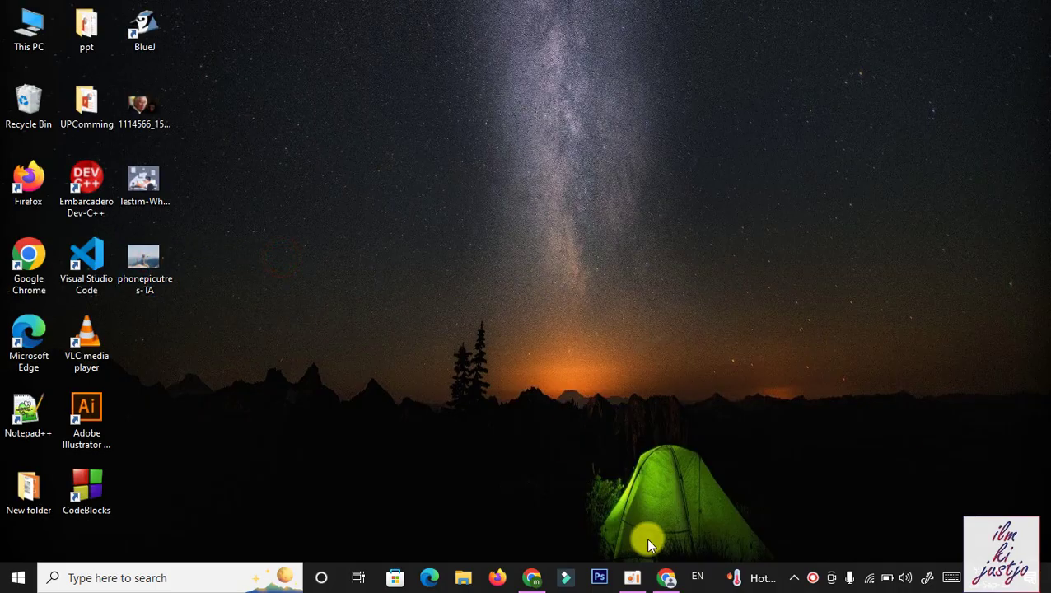
click(667, 577)
click(508, 344)
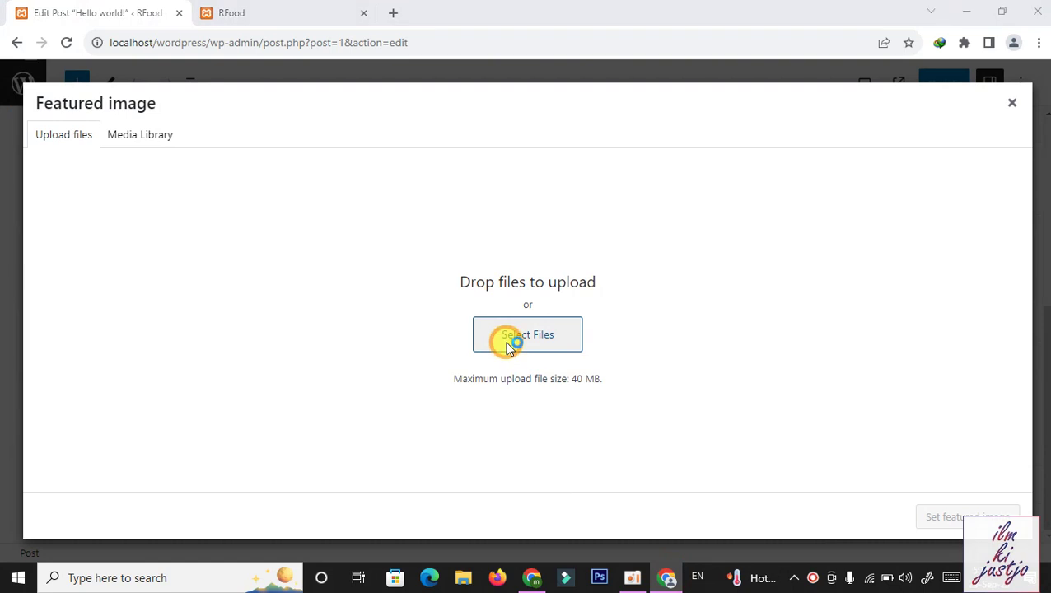
click(580, 257)
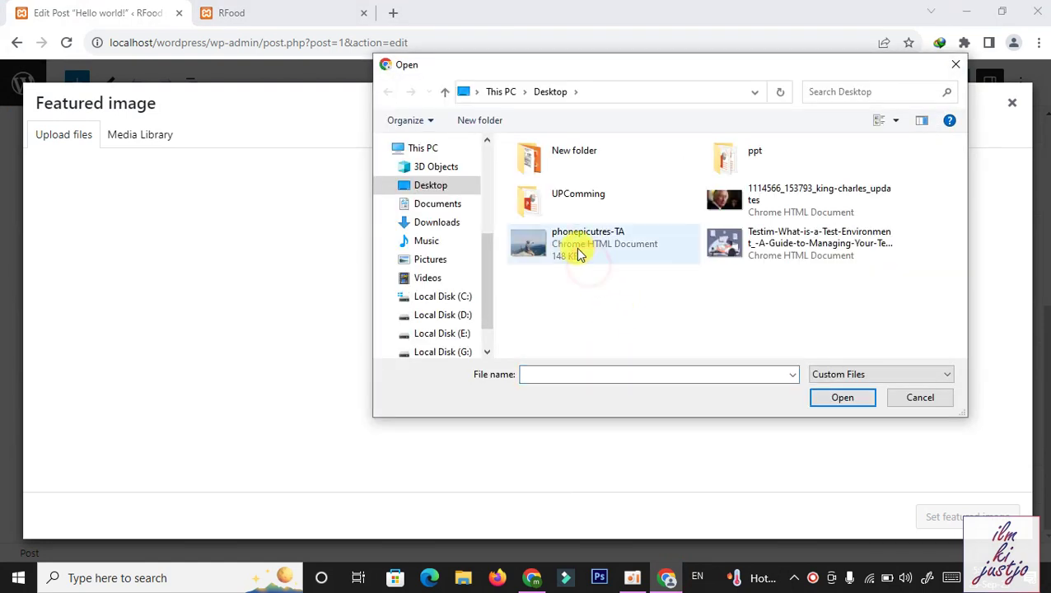
click(838, 396)
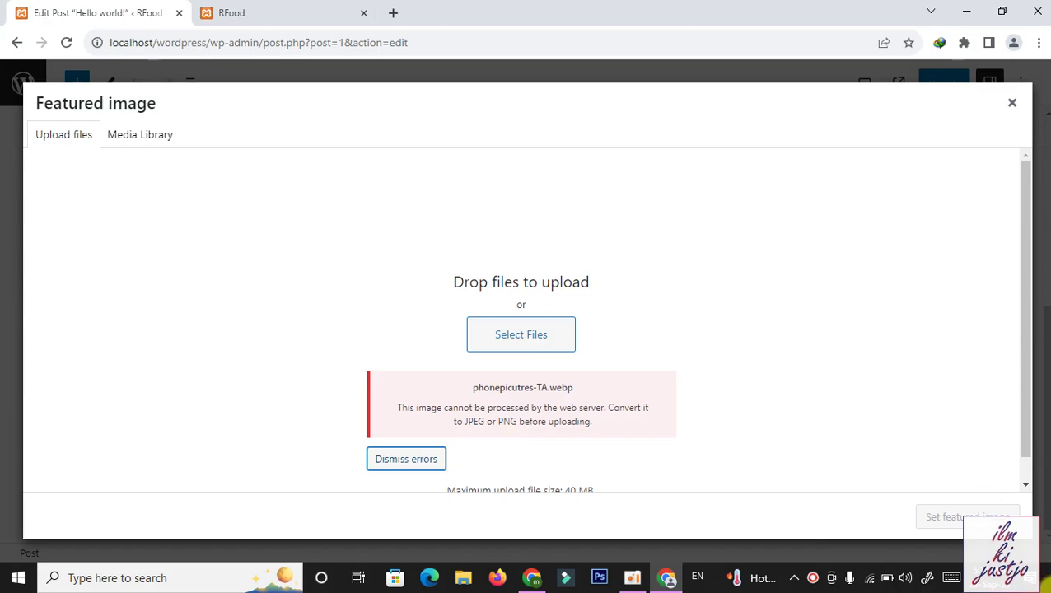
key(super+d)
click(152, 338)
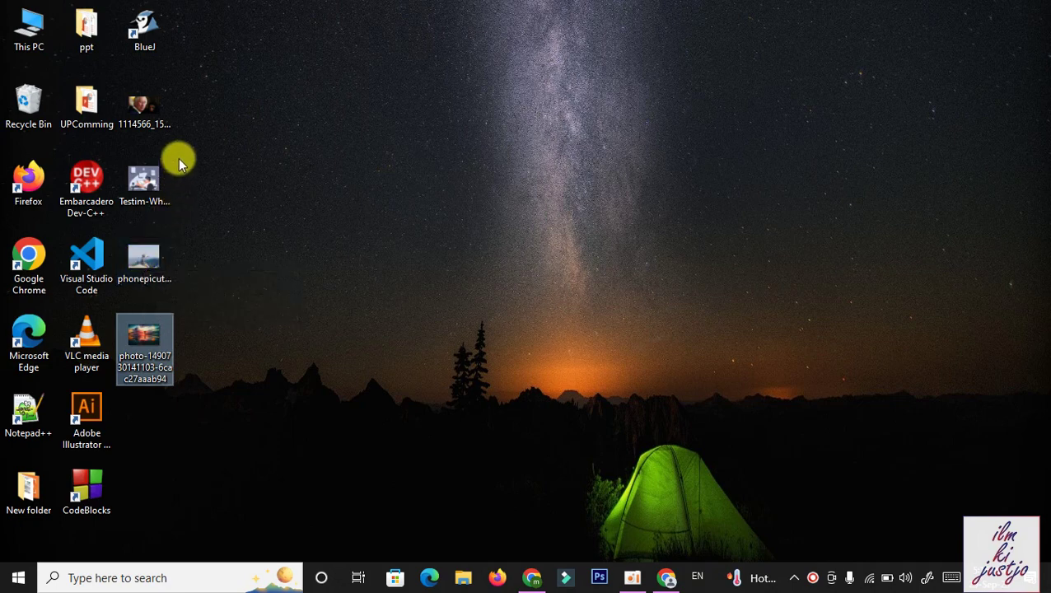
Delete the two unusable webp images from the desktop and clear the upload error
drag(177, 160, 156, 261)
key(Delete)
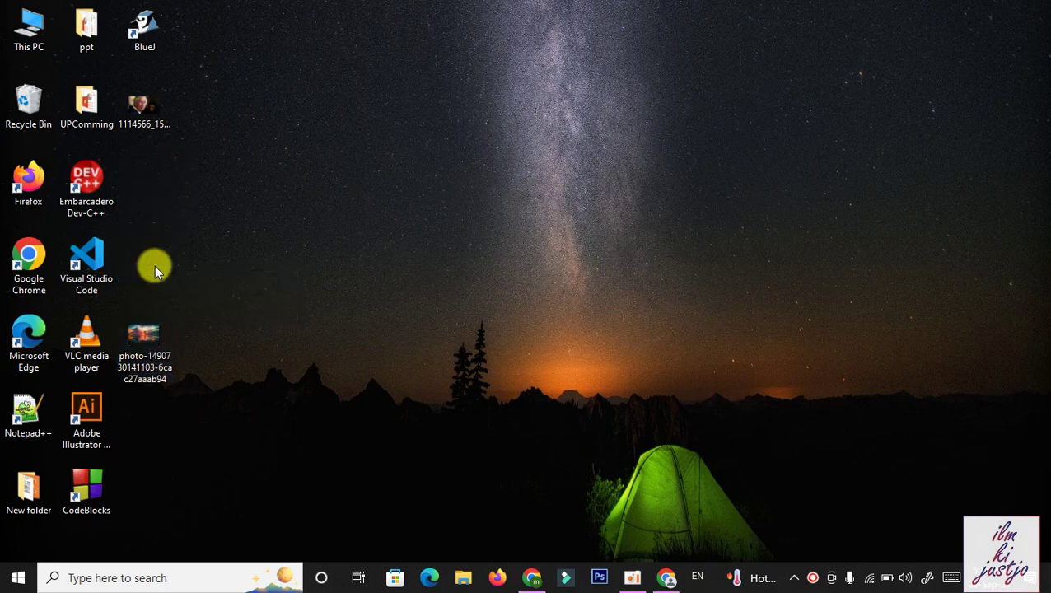
click(667, 575)
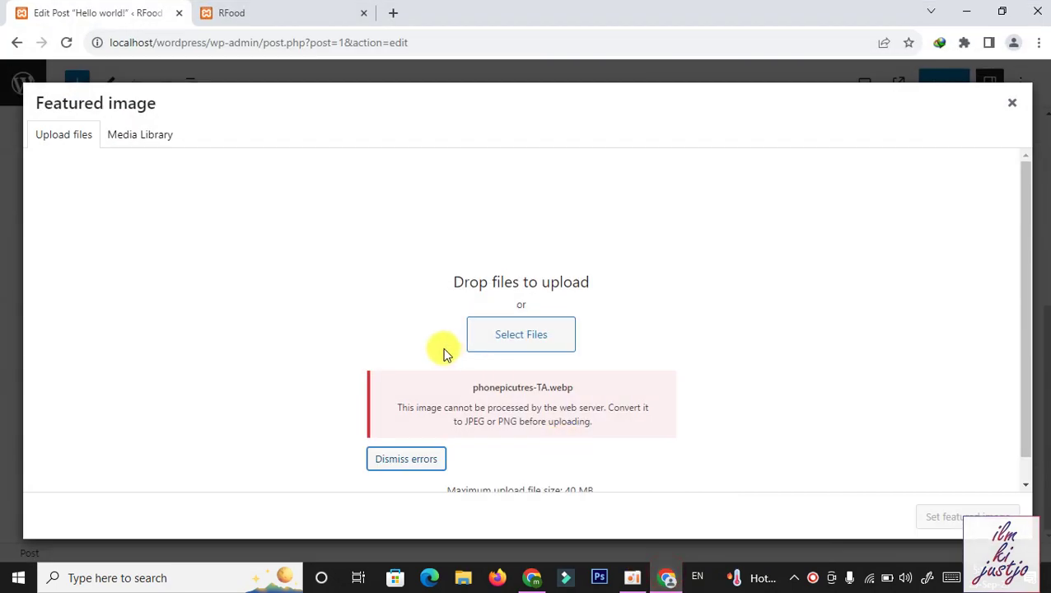
click(410, 455)
Upload the sunset JPG, set it as Hello world!'s featured image, and update the post
click(521, 333)
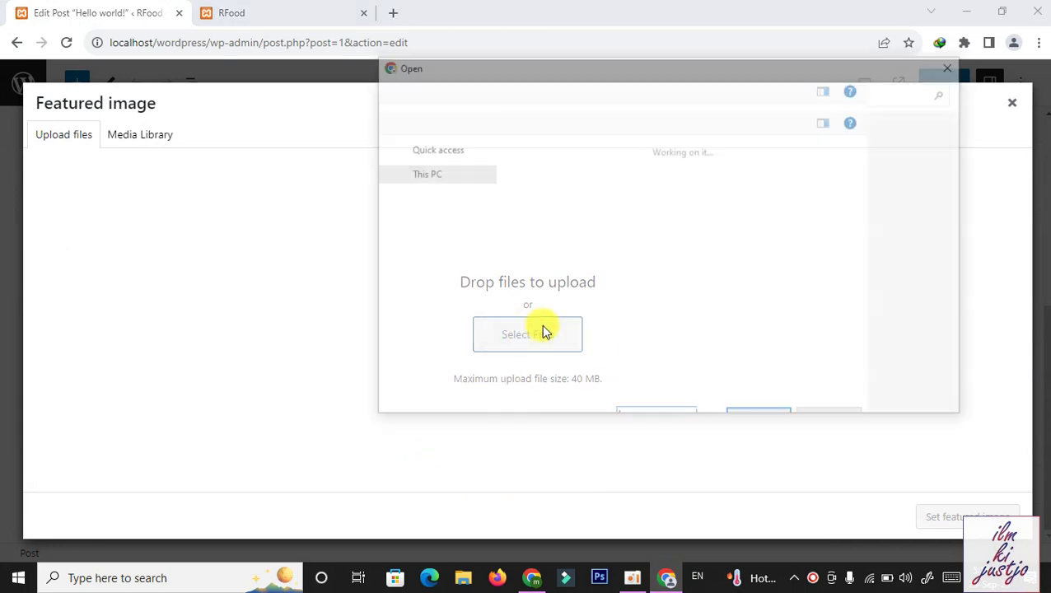
click(560, 258)
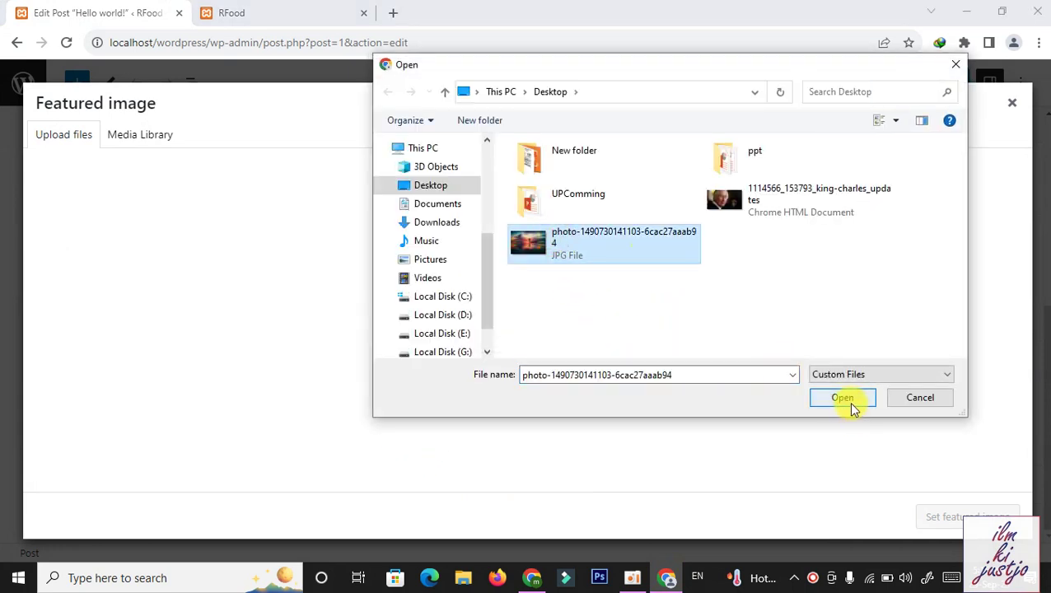
click(848, 399)
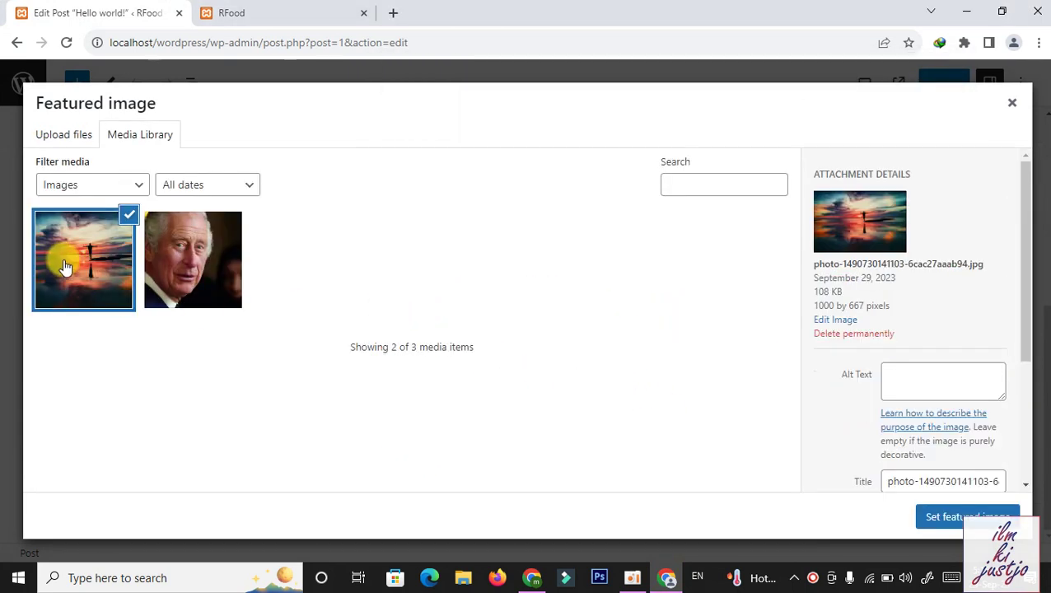
click(975, 517)
click(952, 89)
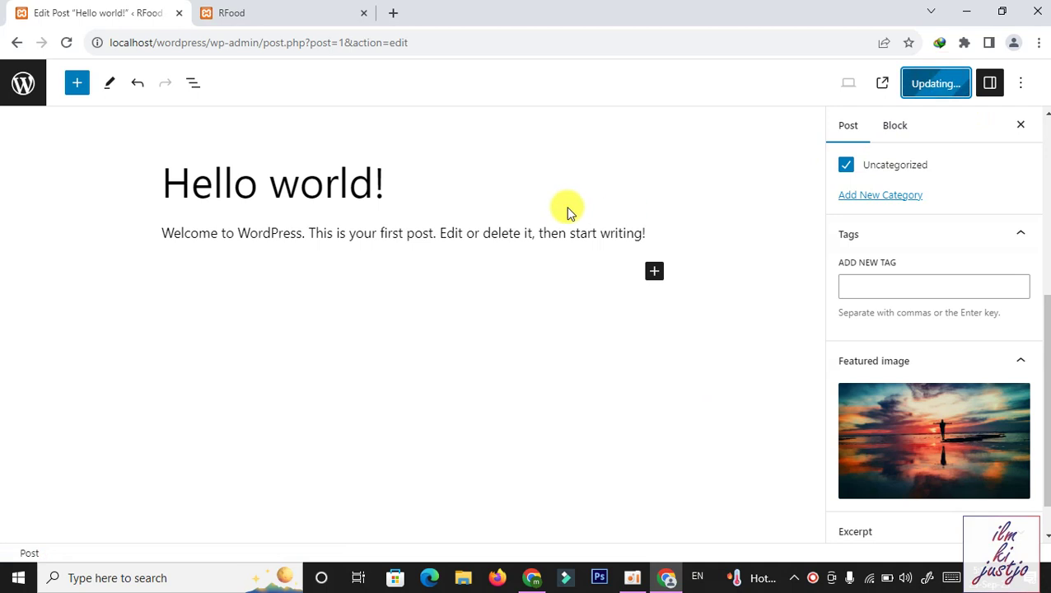
click(258, 7)
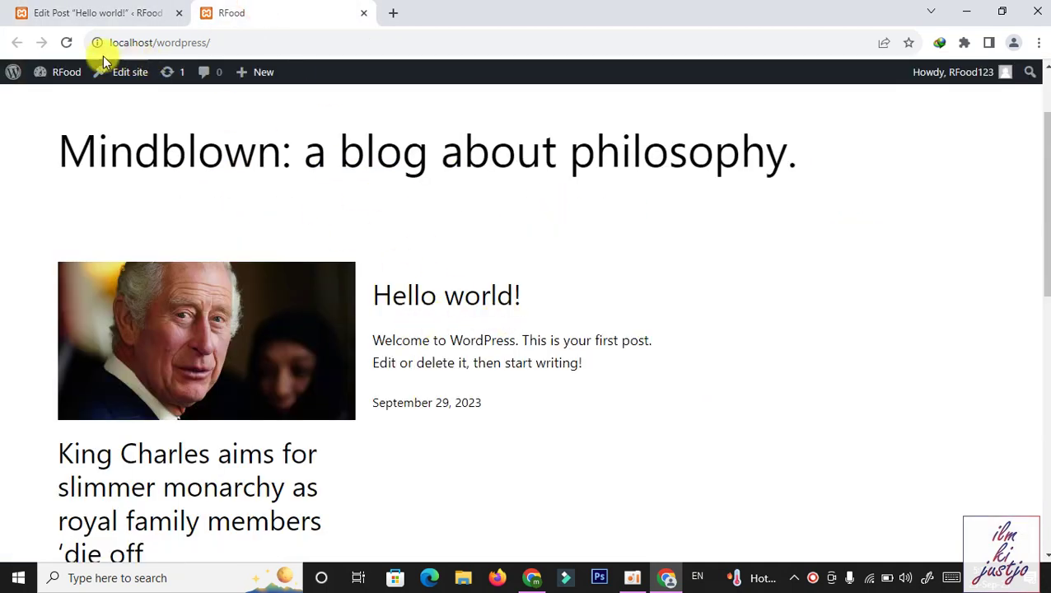
click(66, 42)
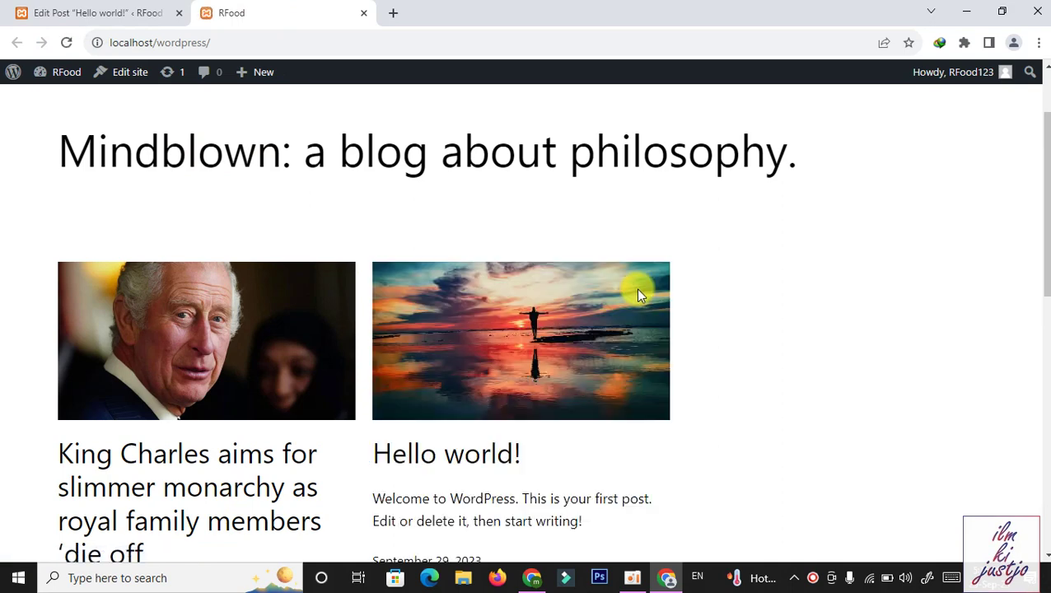
scroll(1045, 239, down, 1)
drag(1045, 239, 1043, 216)
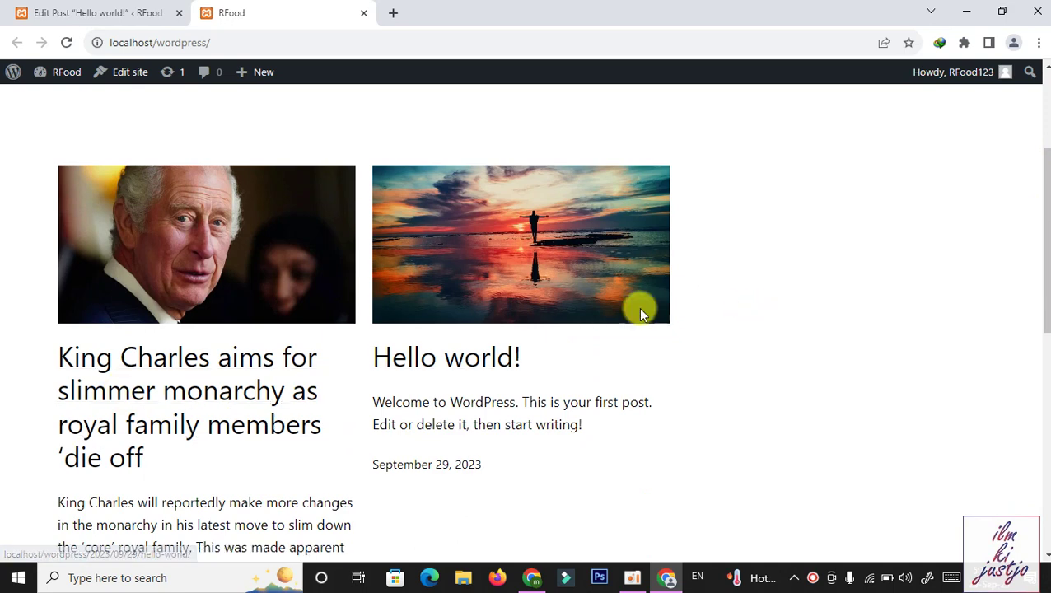
drag(1046, 239, 1049, 129)
click(29, 13)
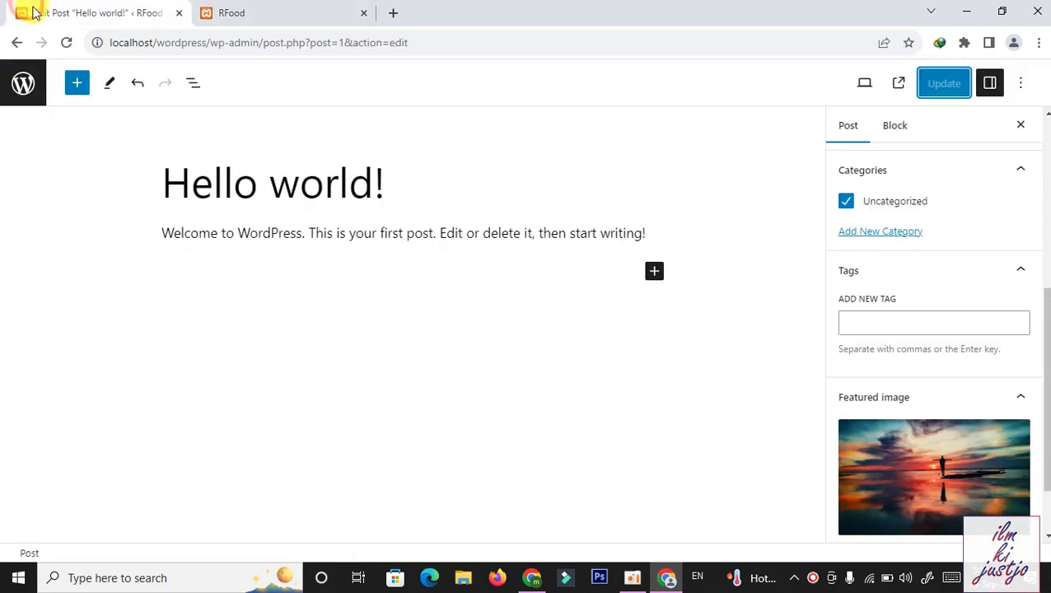
Leave the editor for Posts > All Posts, then switch to the RFood front page tab
click(22, 83)
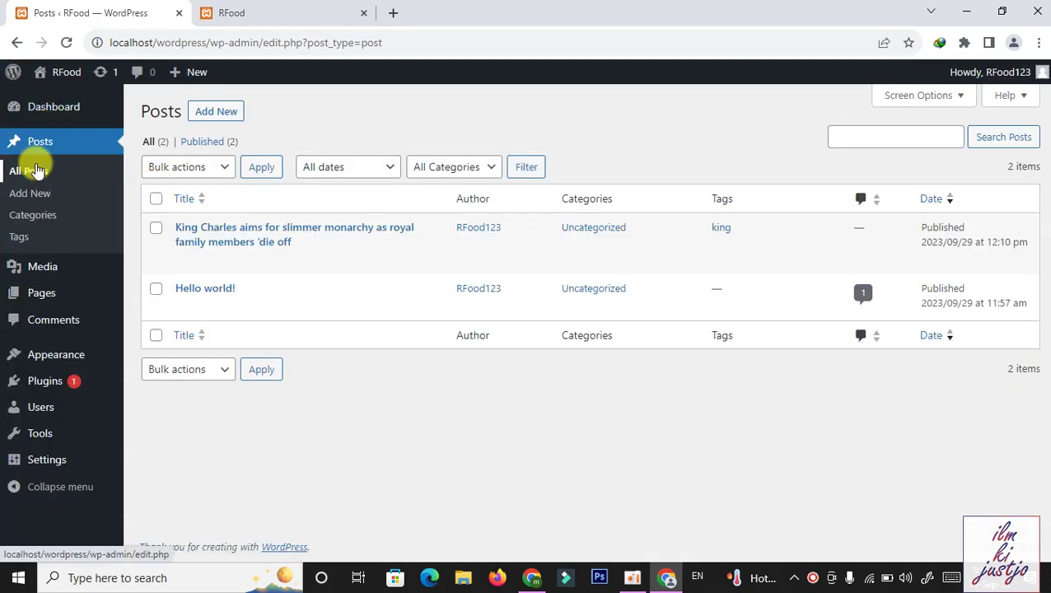
click(37, 153)
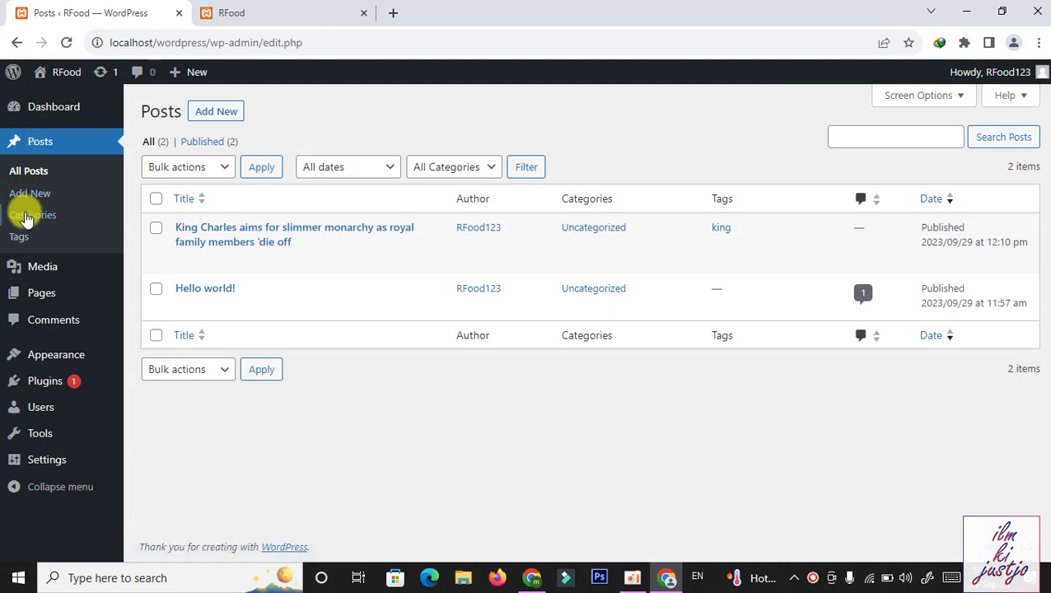
click(23, 177)
mouse_move(206, 225)
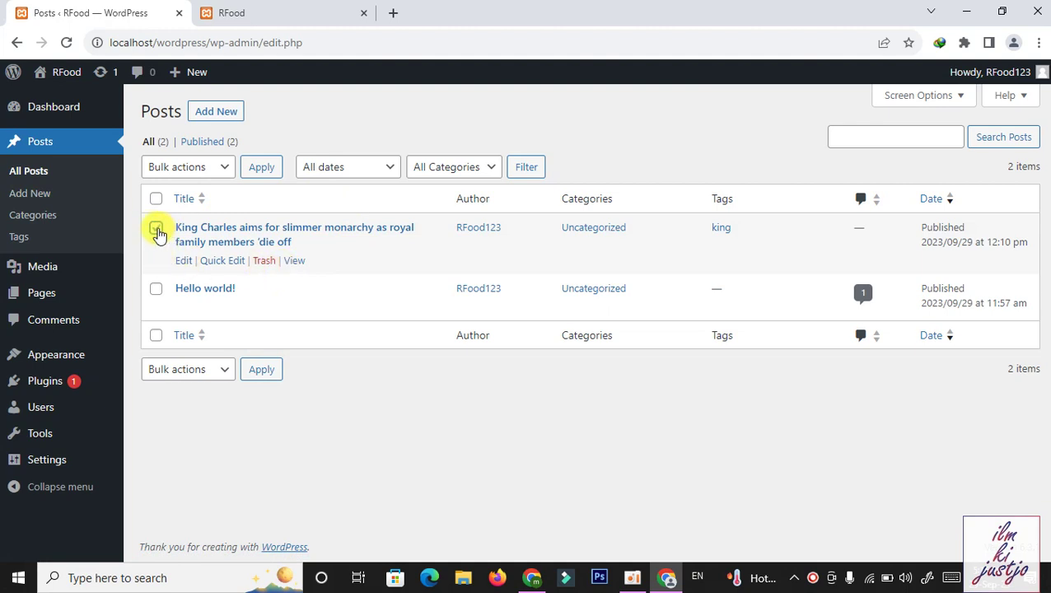
click(157, 229)
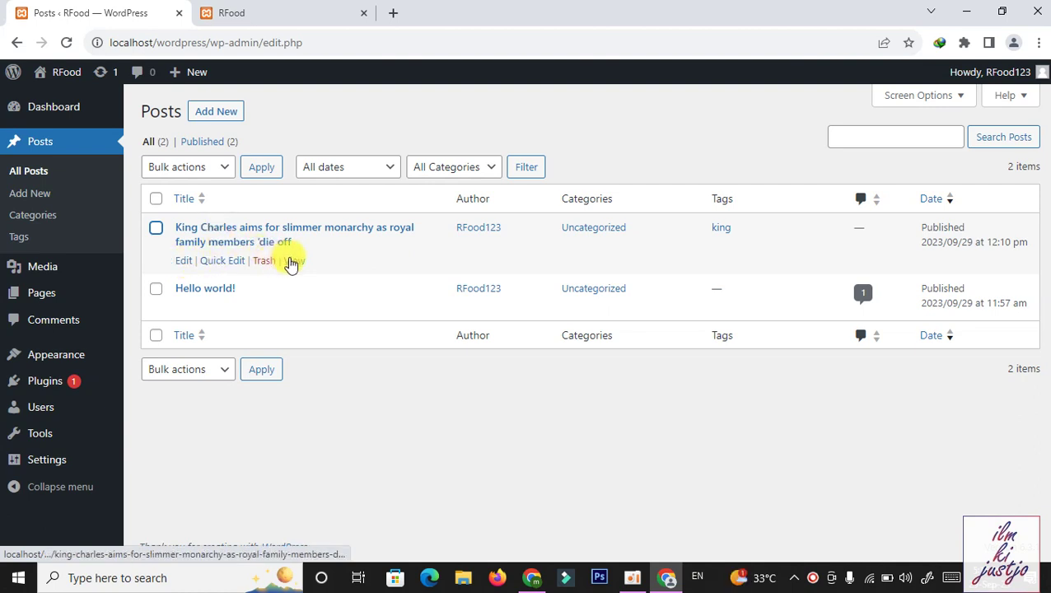
right_click(293, 260)
click(292, 10)
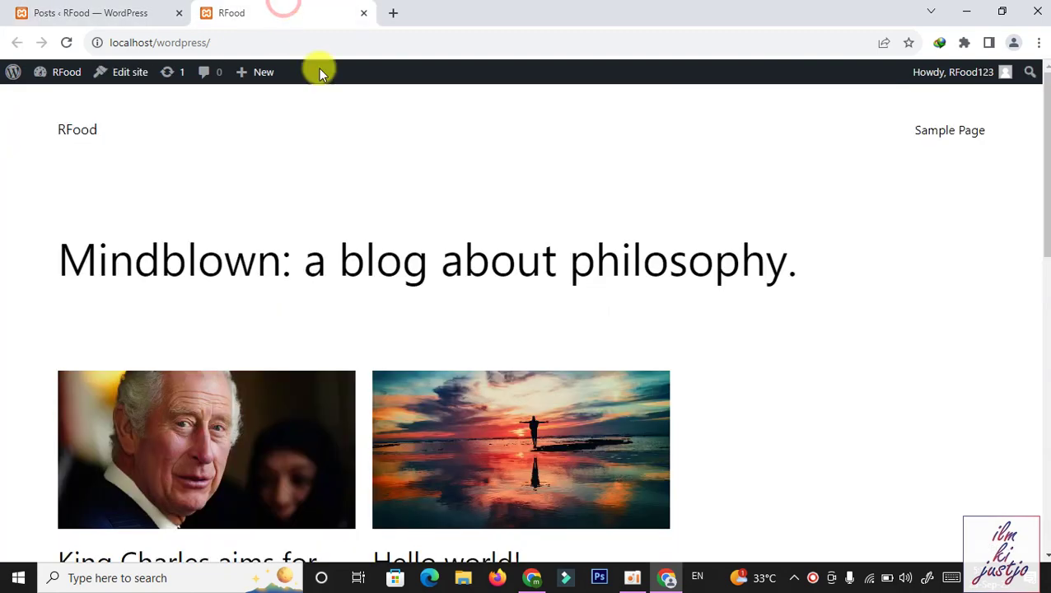
Open the King Charles and Hello world! posts from their featured images on the front page
click(267, 423)
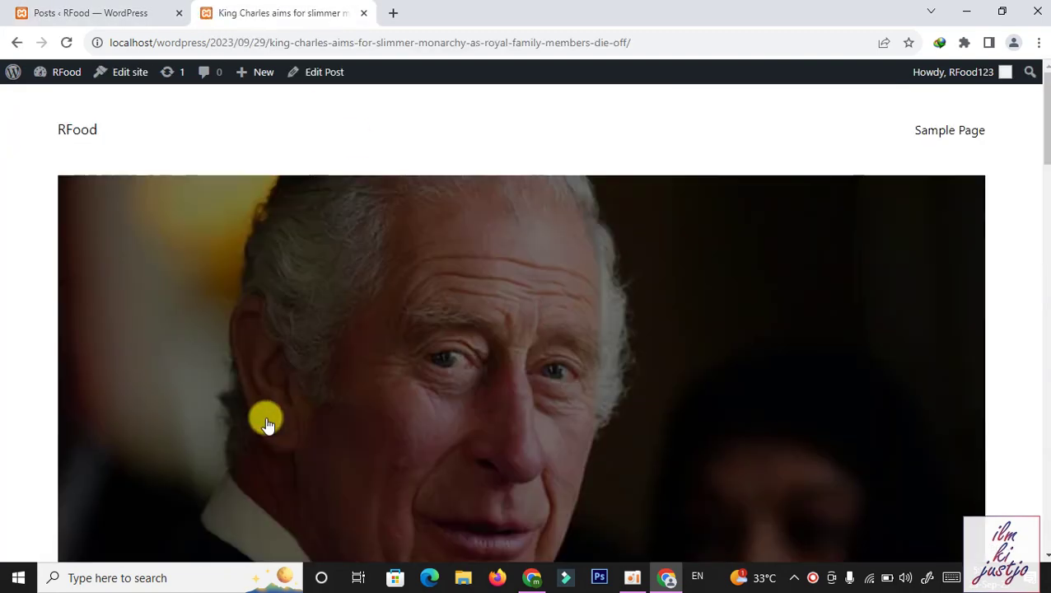
drag(1045, 150, 1045, 124)
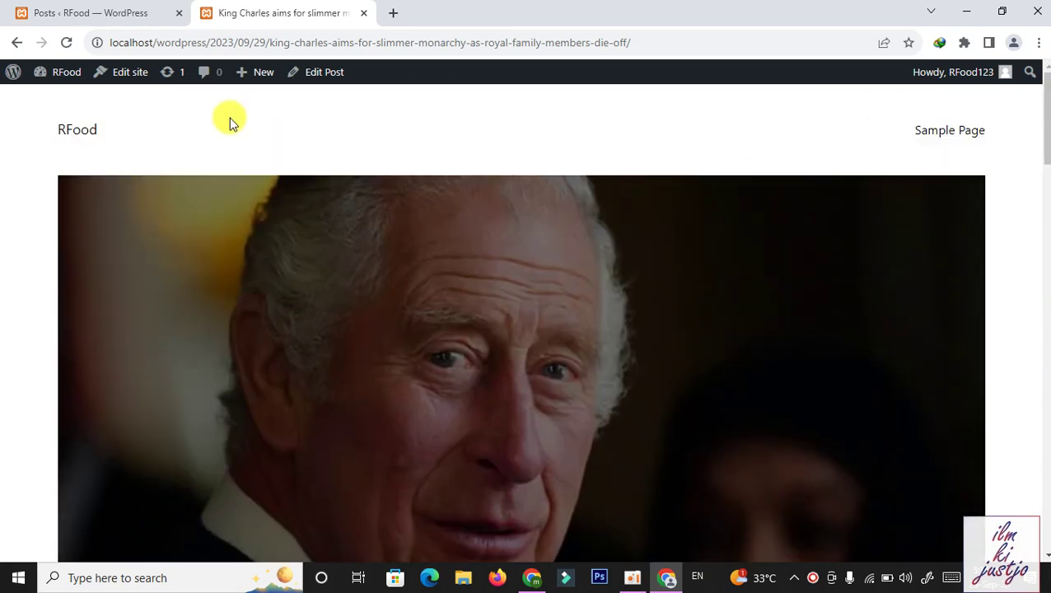
click(11, 48)
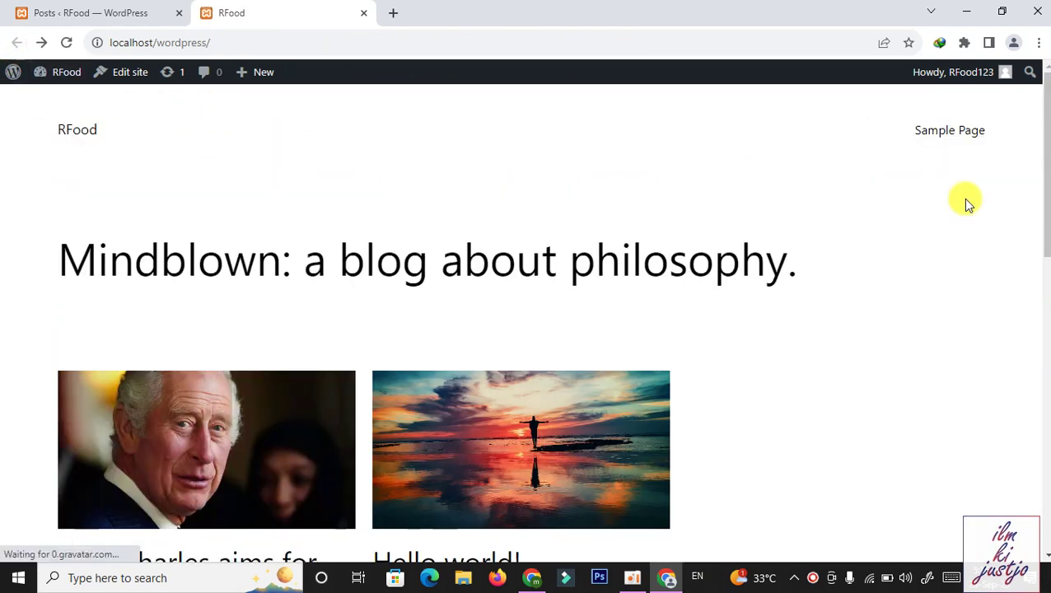
scroll(1044, 204, down, 2)
click(490, 240)
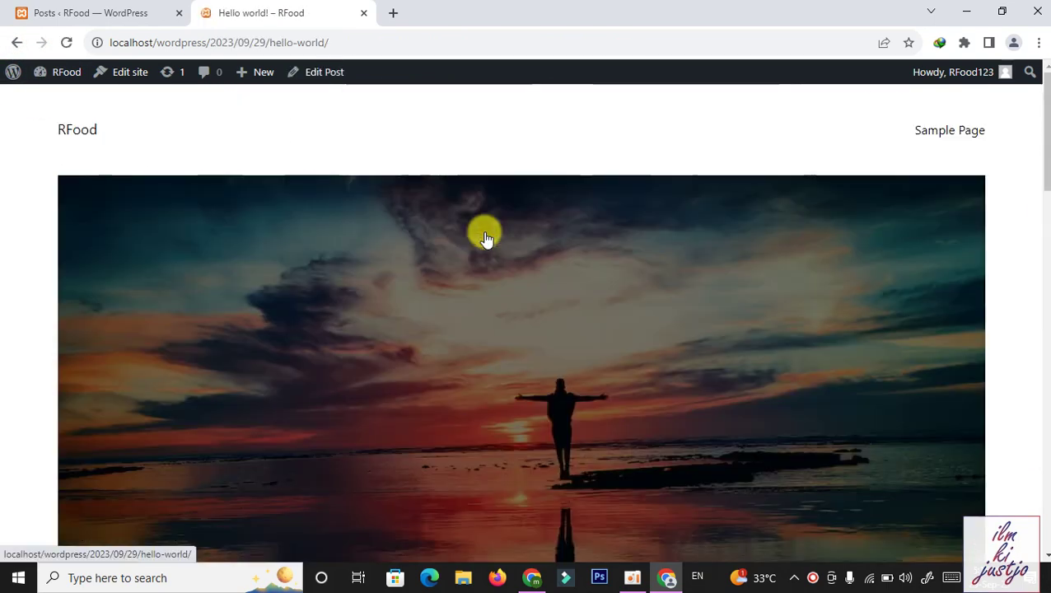
drag(1045, 165, 1045, 116)
View the King Charles post from the admin list, then open the About WordPress 6.3.1 page
click(89, 12)
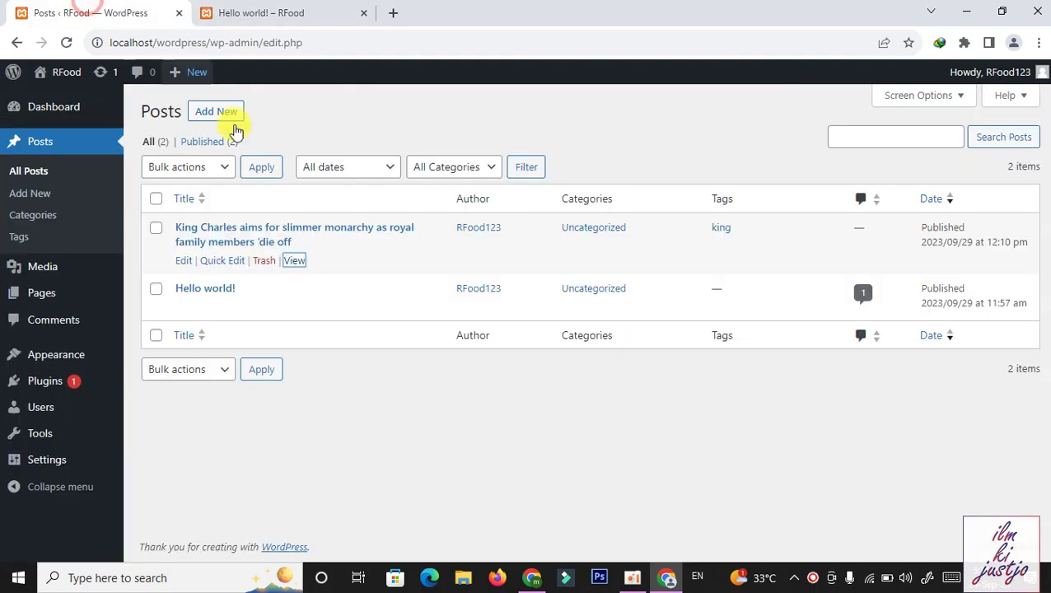
click(294, 262)
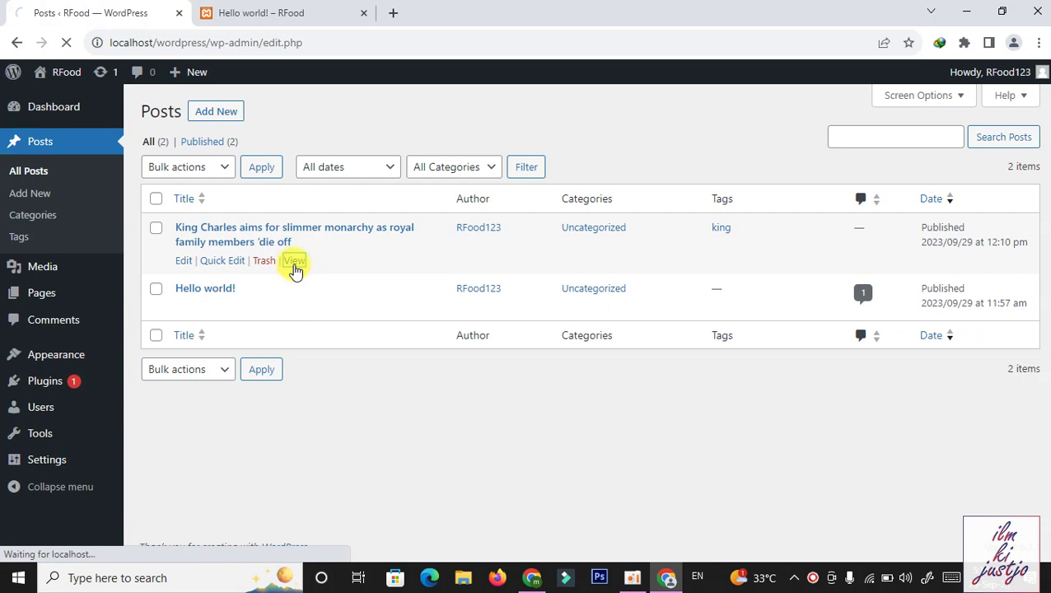
drag(1045, 116, 1045, 277)
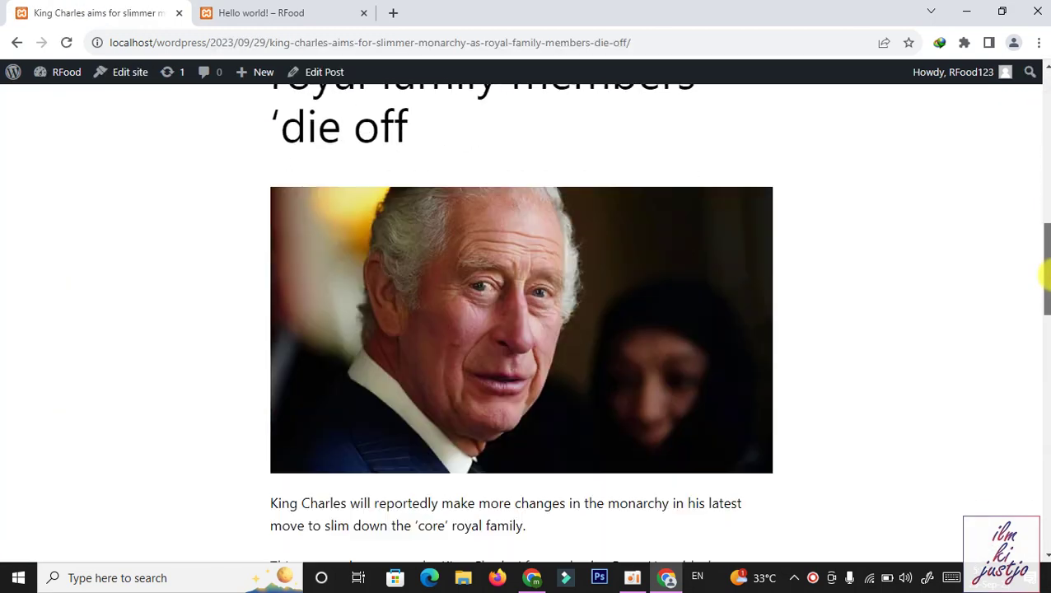
scroll(387, 253, down, 4)
click(13, 83)
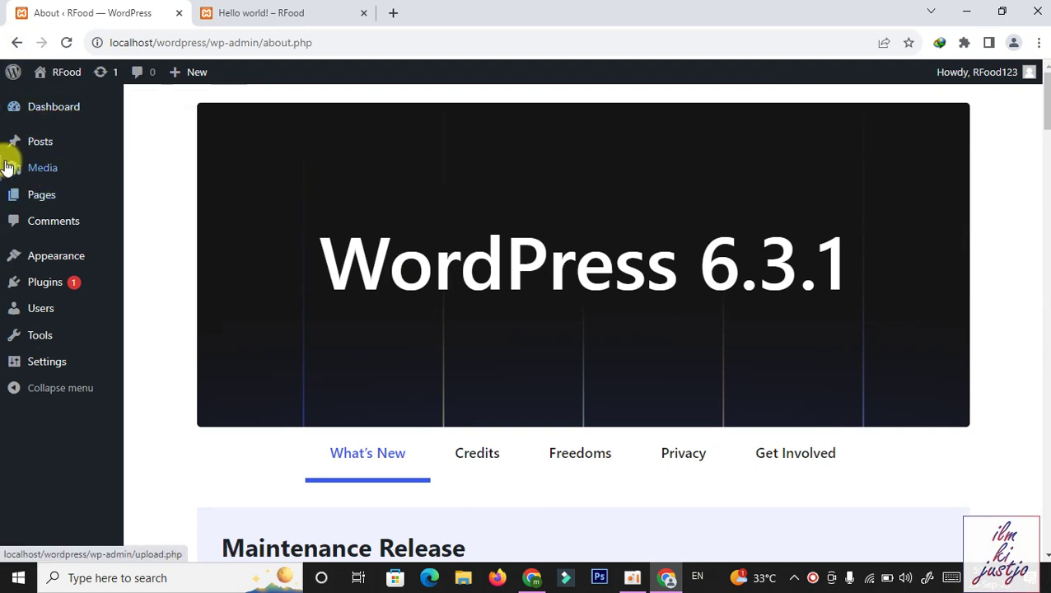
Return to the Posts list, then show the Windows desktop and refresh it
click(38, 144)
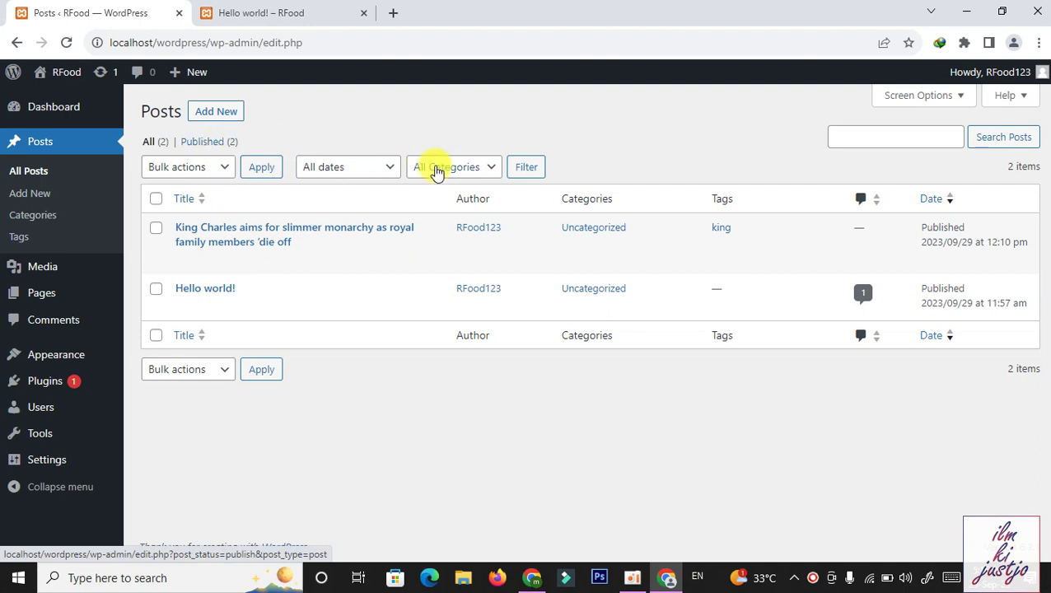
mouse_move(439, 263)
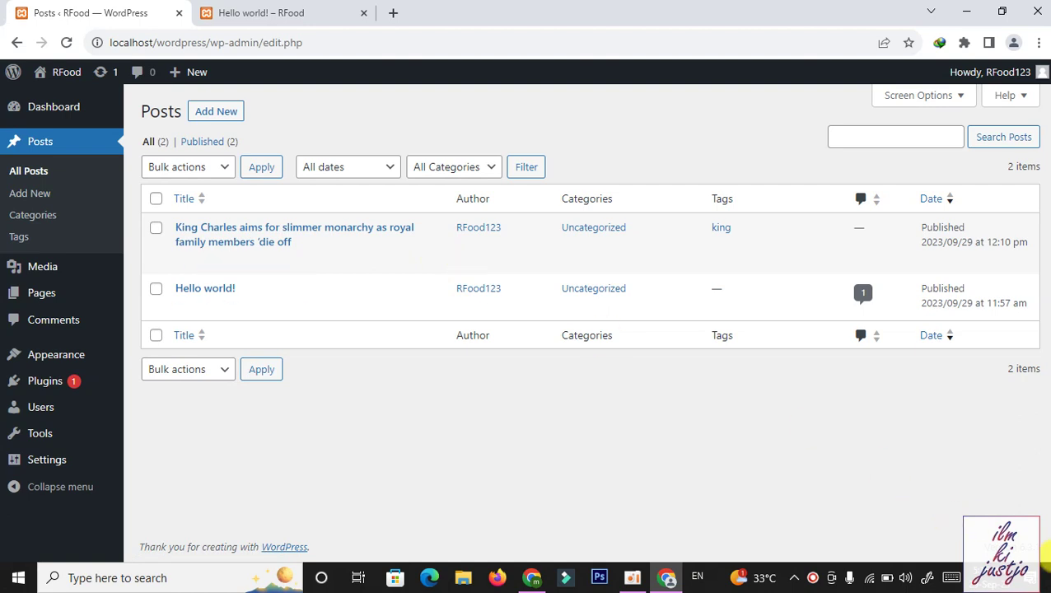
click(1045, 584)
right_click(421, 122)
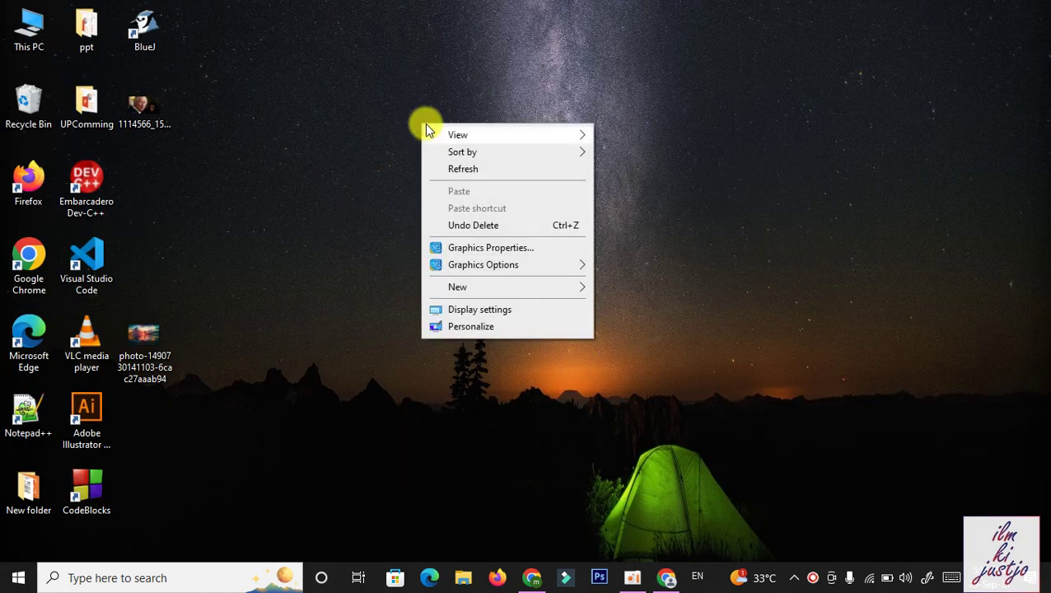
click(493, 167)
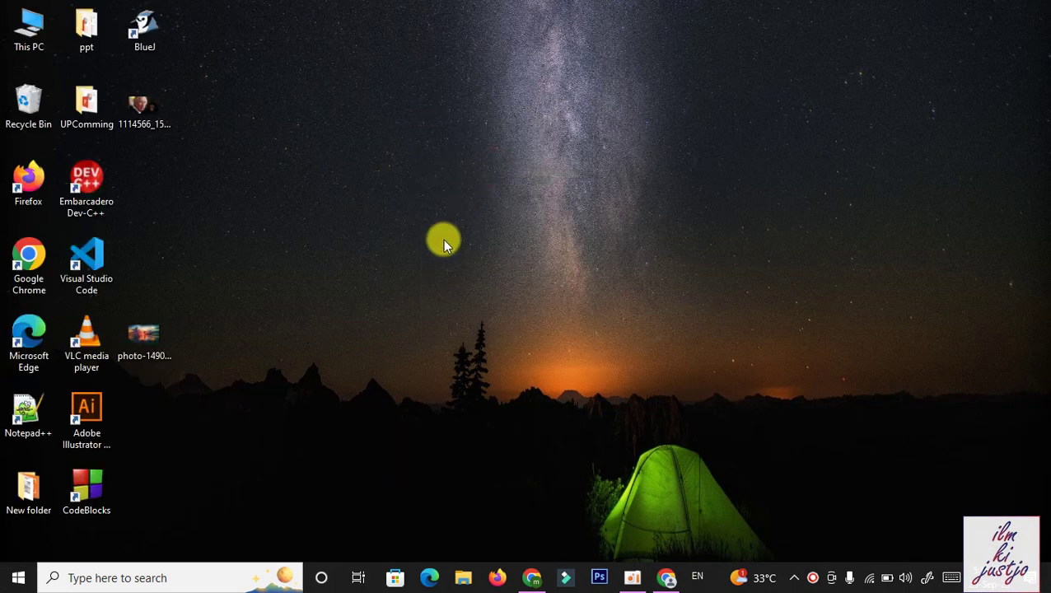